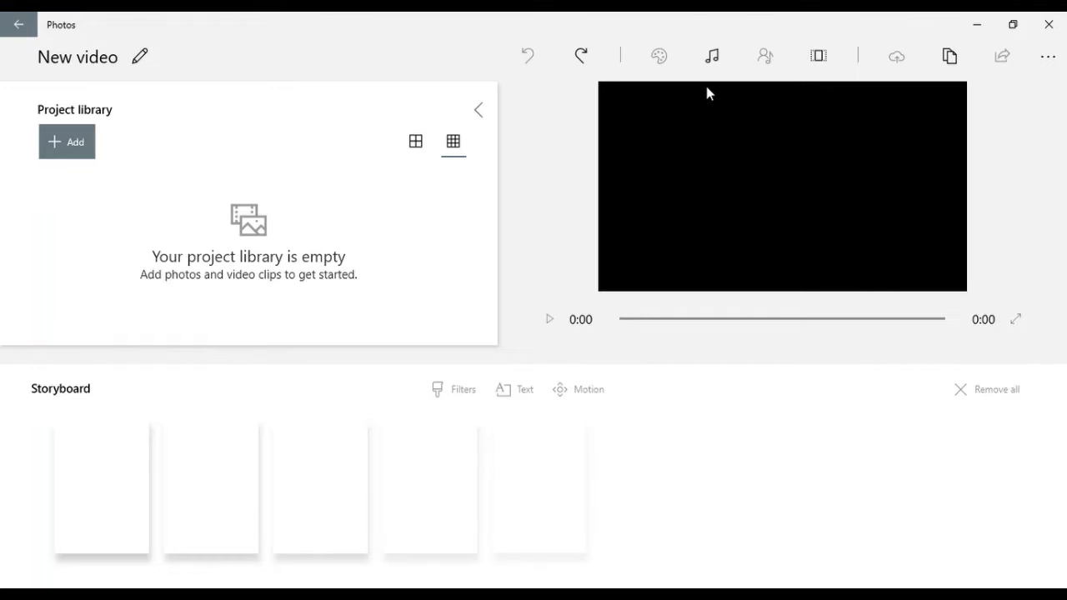
Step: Import the gameplay video and the One Punch Man image from this PC, and place the image first in the storyboard
{"action": "left_click", "coordinate": [75, 145]}
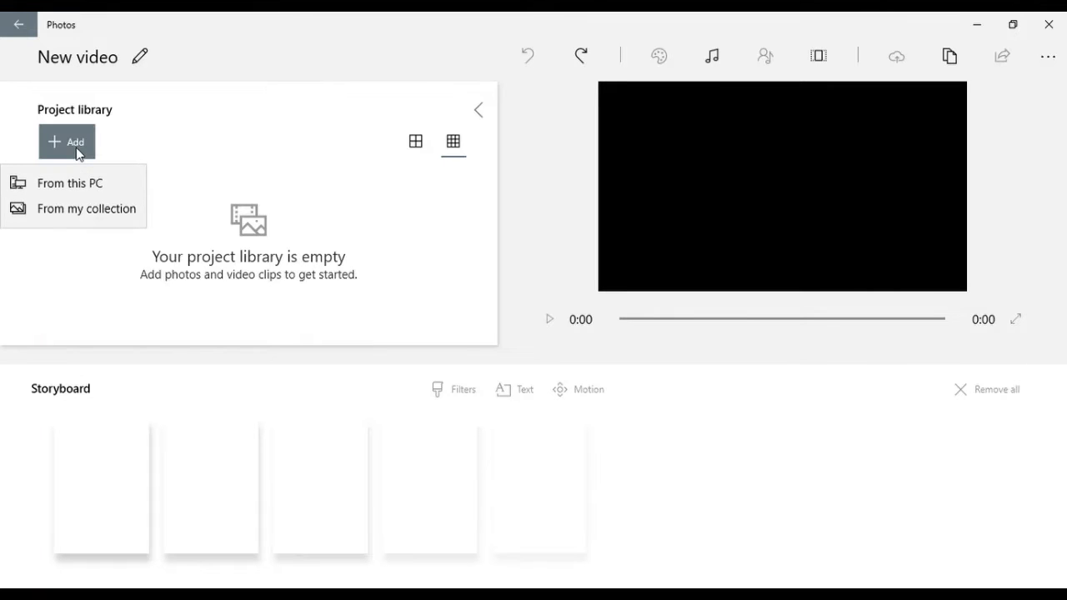
{"action": "left_click", "coordinate": [337, 208]}
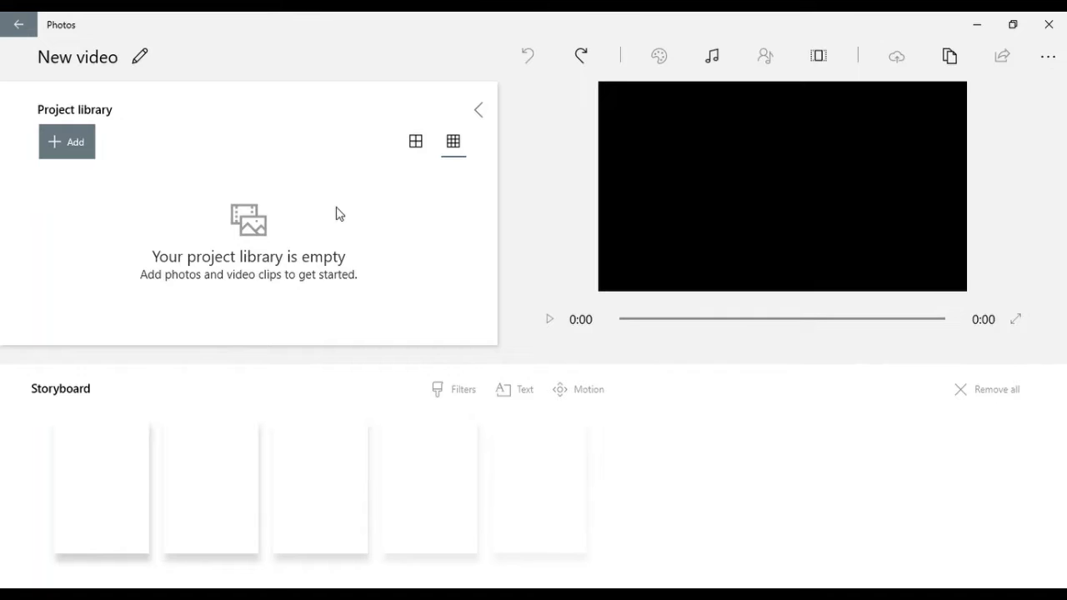
{"action": "left_click", "coordinate": [73, 148]}
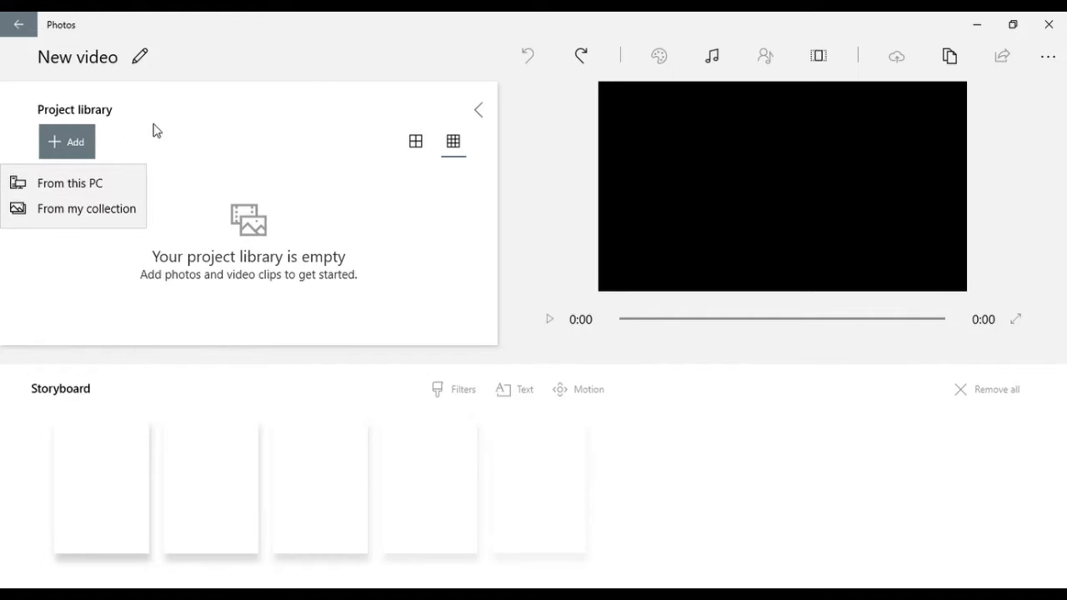
{"action": "left_click", "coordinate": [100, 185]}
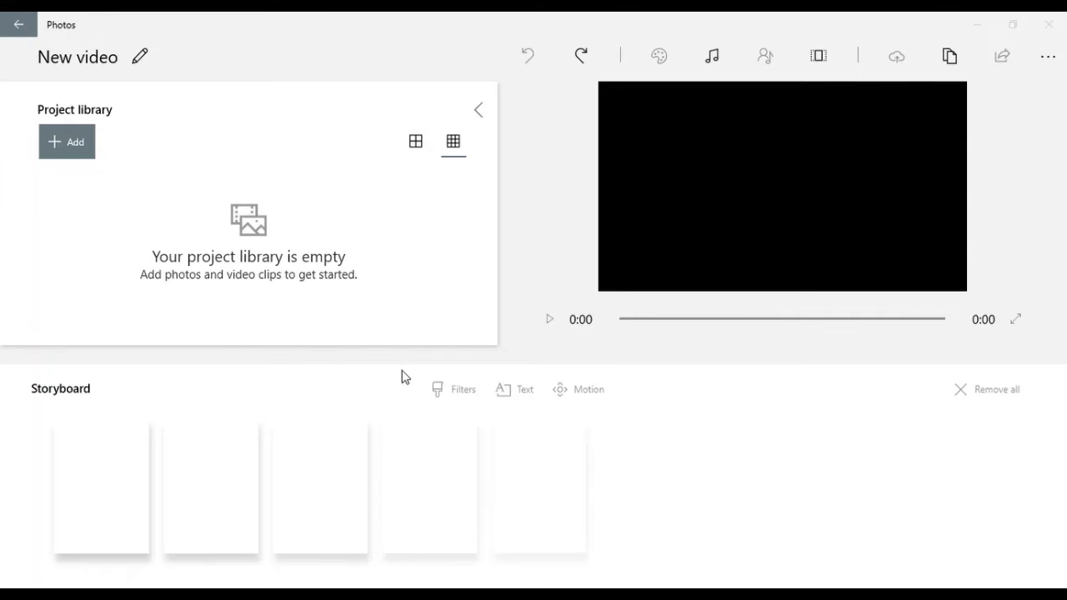
{"action": "left_click", "coordinate": [90, 155]}
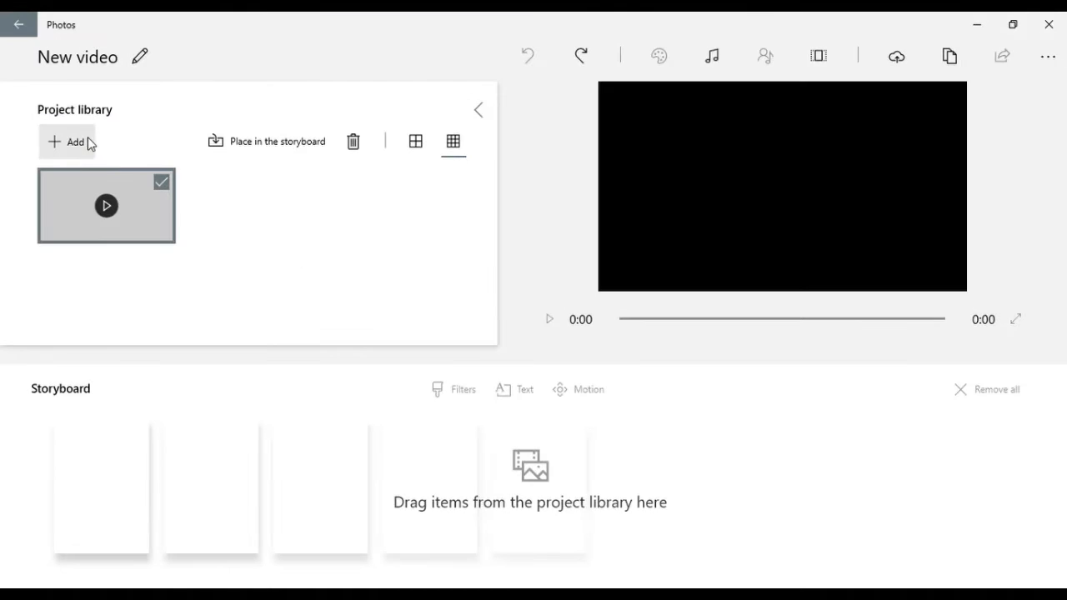
{"action": "left_click", "coordinate": [87, 143]}
{"action": "left_click", "coordinate": [84, 177]}
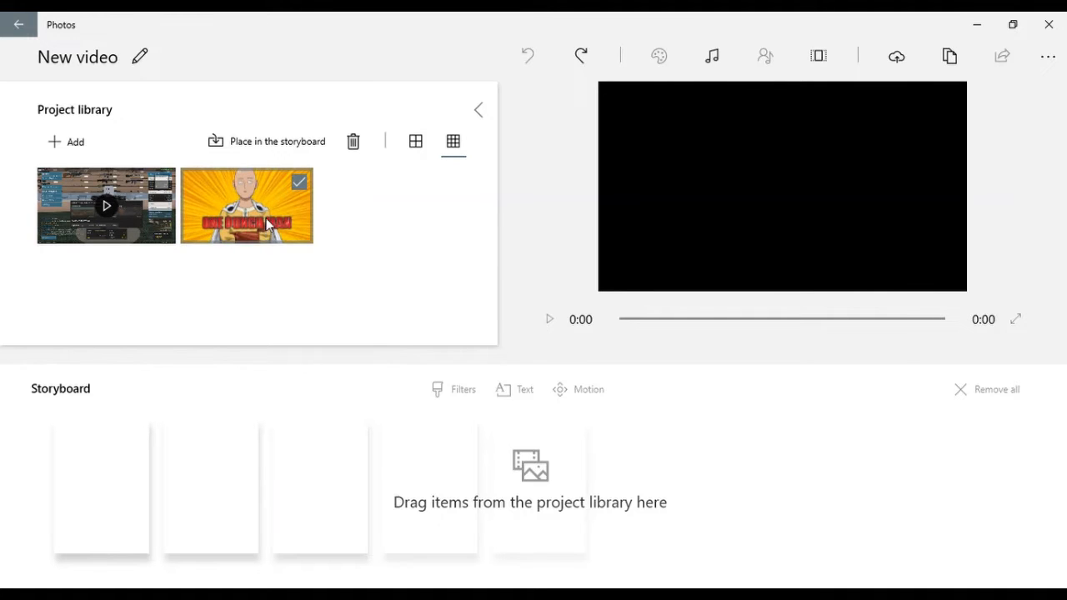
{"action": "left_click_drag", "start_coordinate": [266, 230], "coordinate": [85, 466]}
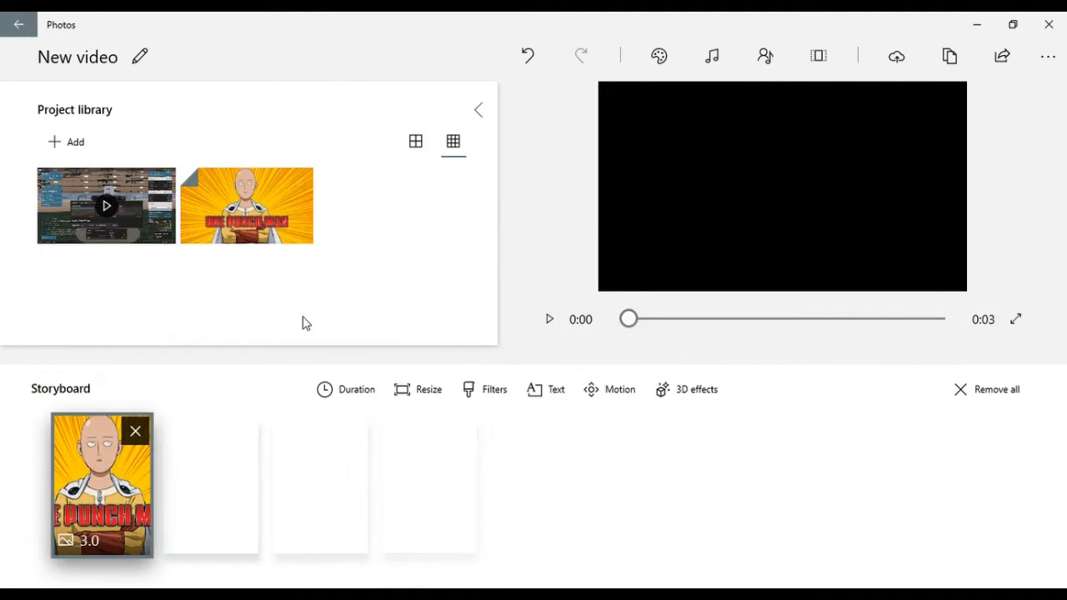
Step: Try a 7 sec duration on the One Punch Man image, return it to 3 sec, and play the preview
{"action": "left_click", "coordinate": [342, 392]}
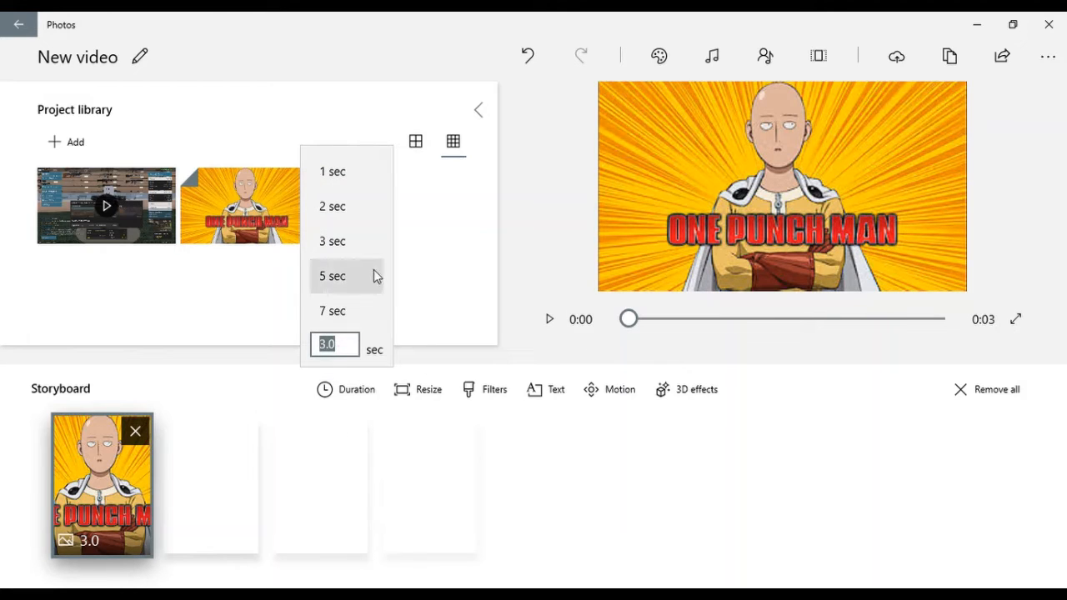
{"action": "left_click", "coordinate": [338, 311]}
{"action": "left_click", "coordinate": [341, 390]}
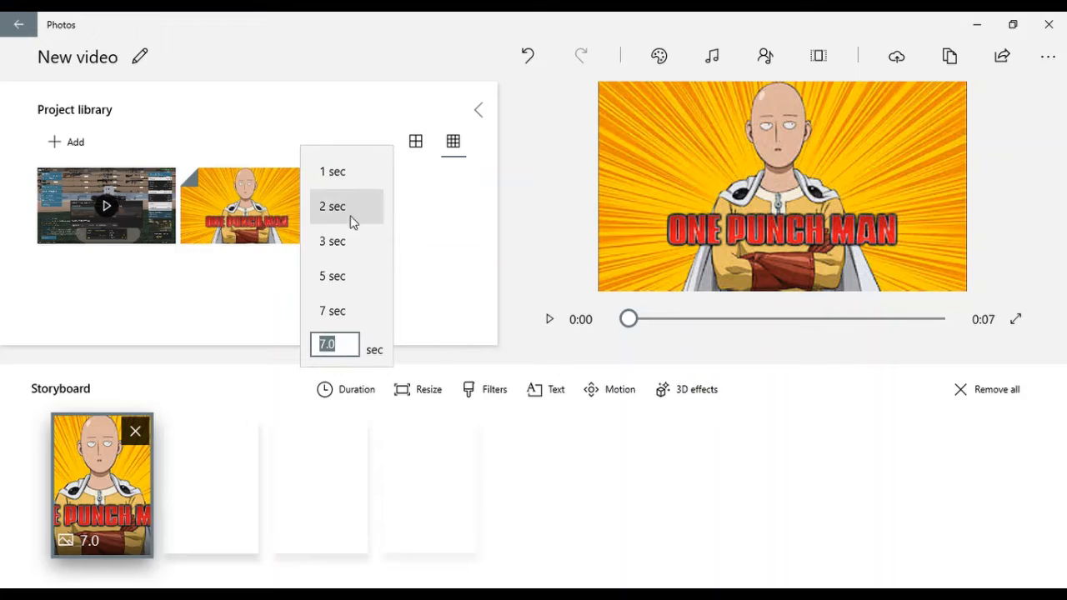
{"action": "left_click", "coordinate": [345, 240]}
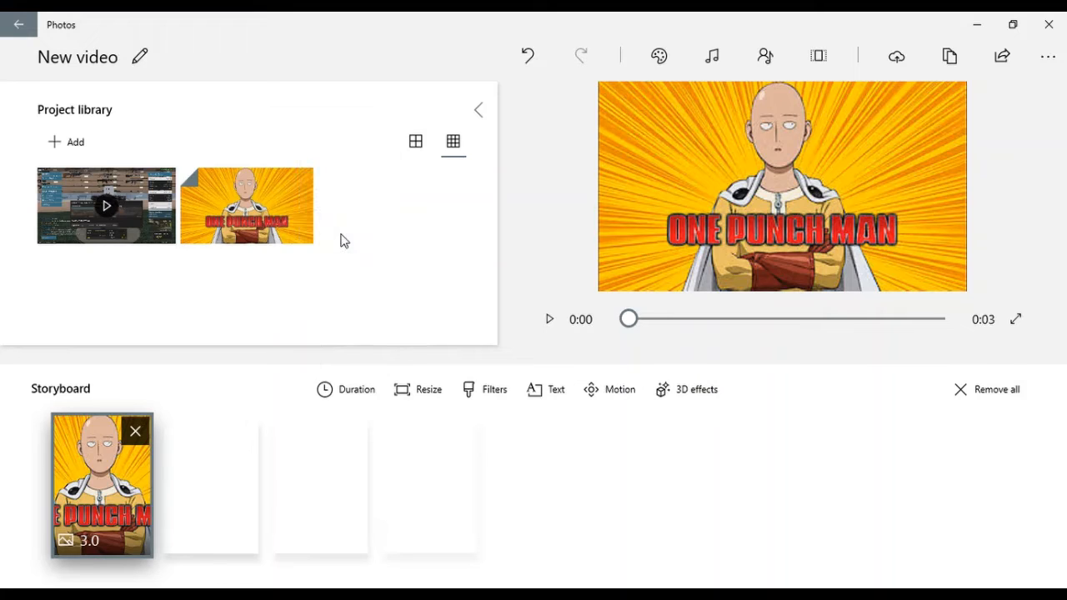
{"action": "left_click", "coordinate": [544, 322]}
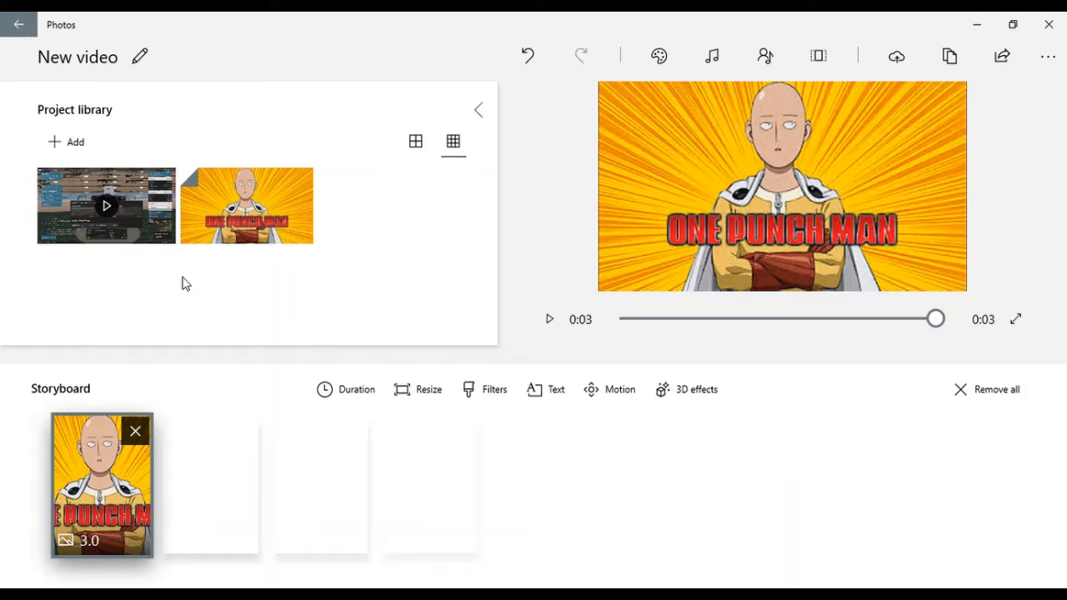
Step: Place the gameplay video after the image in the storyboard and play the project from the beginning
{"action": "left_click_drag", "start_coordinate": [149, 194], "coordinate": [219, 524]}
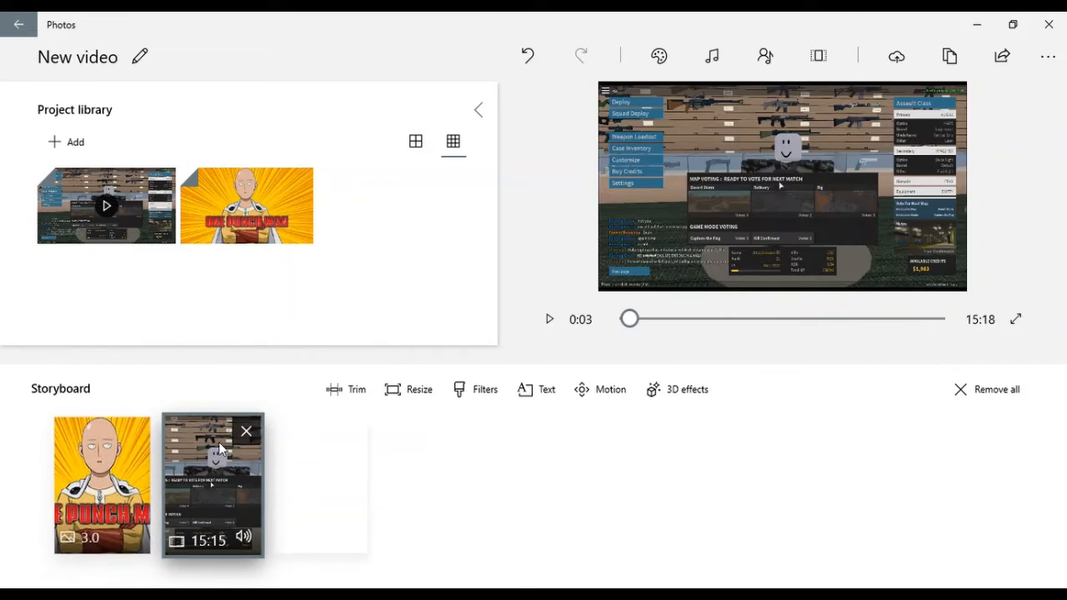
{"action": "left_click", "coordinate": [113, 499]}
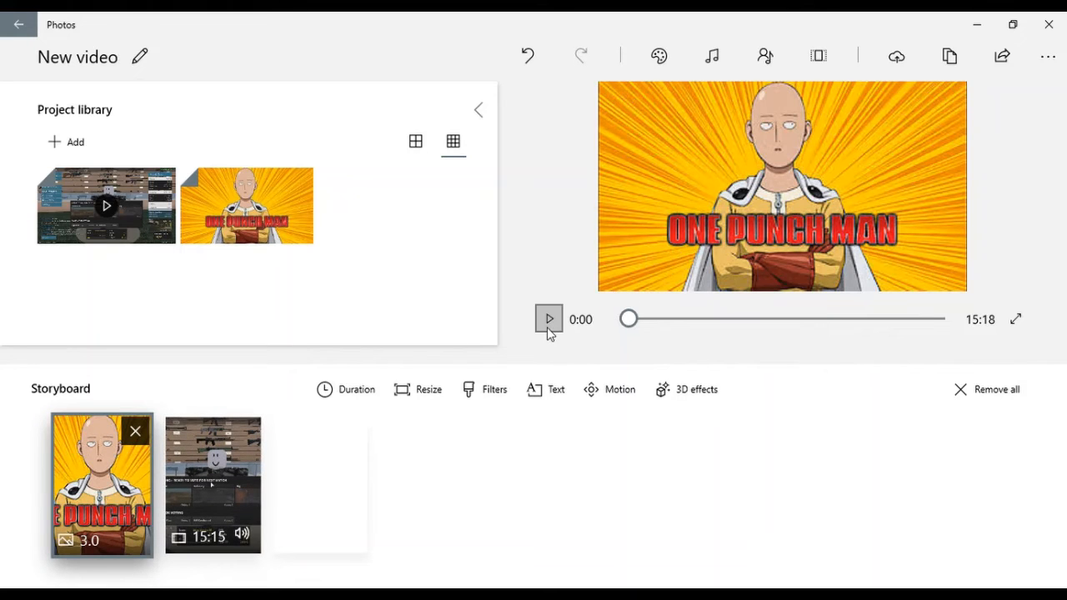
{"action": "left_click", "coordinate": [548, 321]}
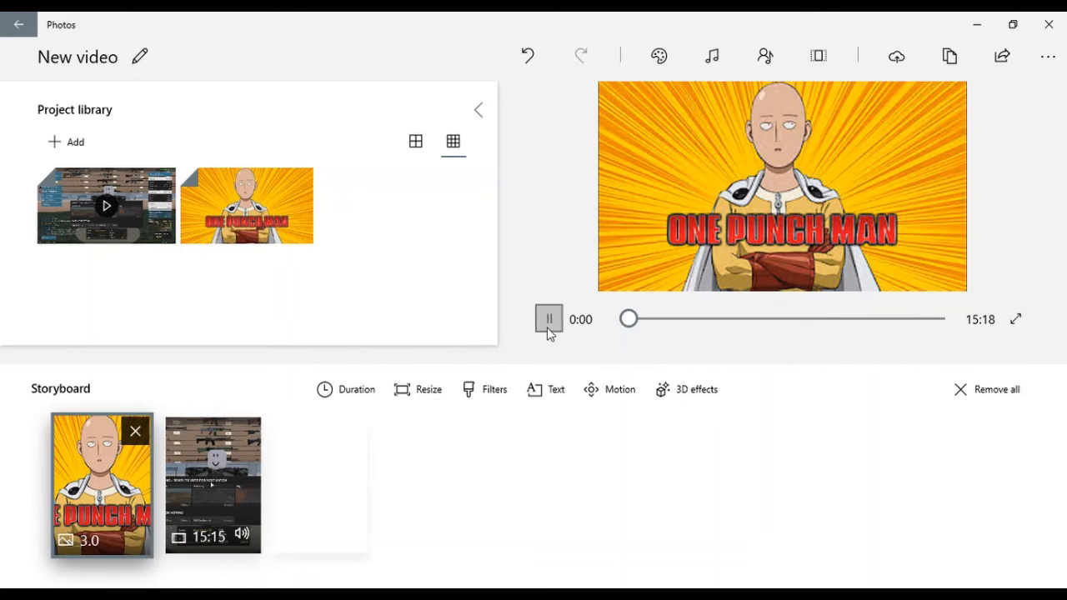
Step: Try the Joy theme on the video, switch back to No theme, and discard the theme changes
{"action": "left_click", "coordinate": [647, 62]}
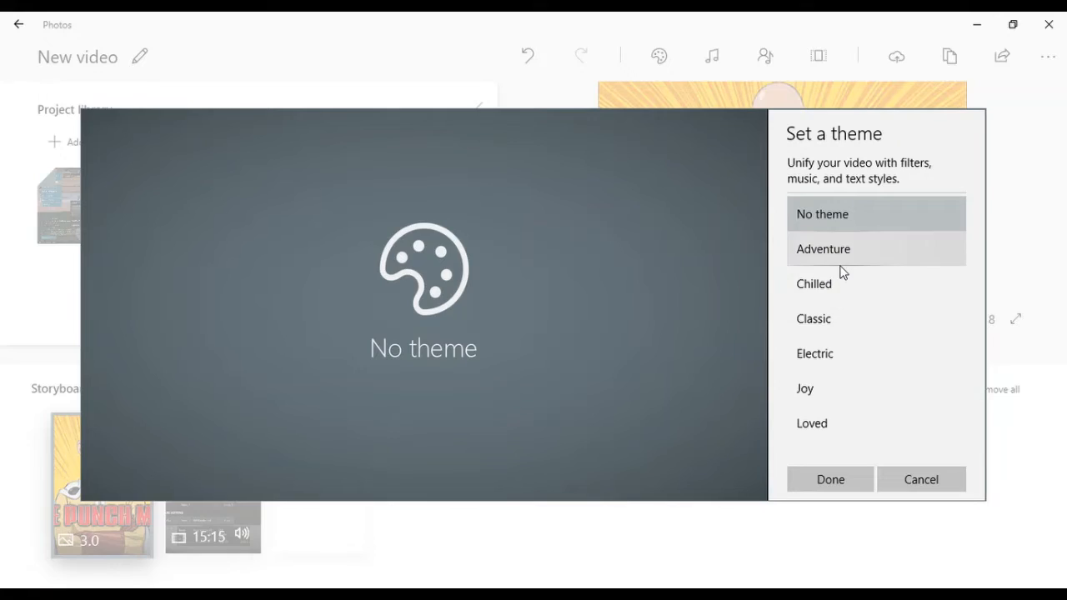
{"action": "left_click", "coordinate": [852, 376]}
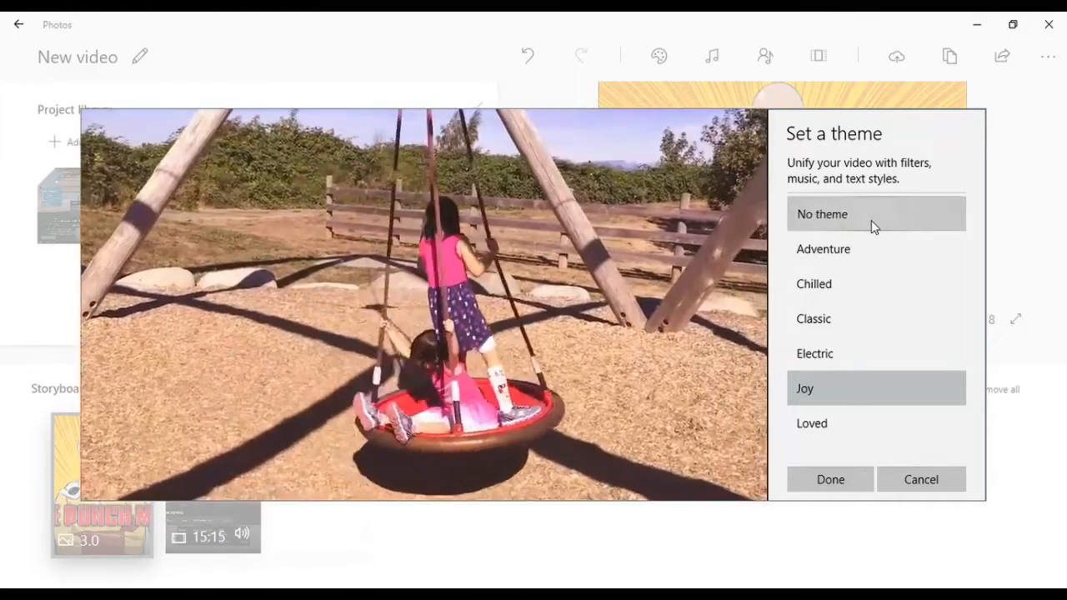
{"action": "left_click", "coordinate": [871, 220]}
{"action": "left_click", "coordinate": [890, 480]}
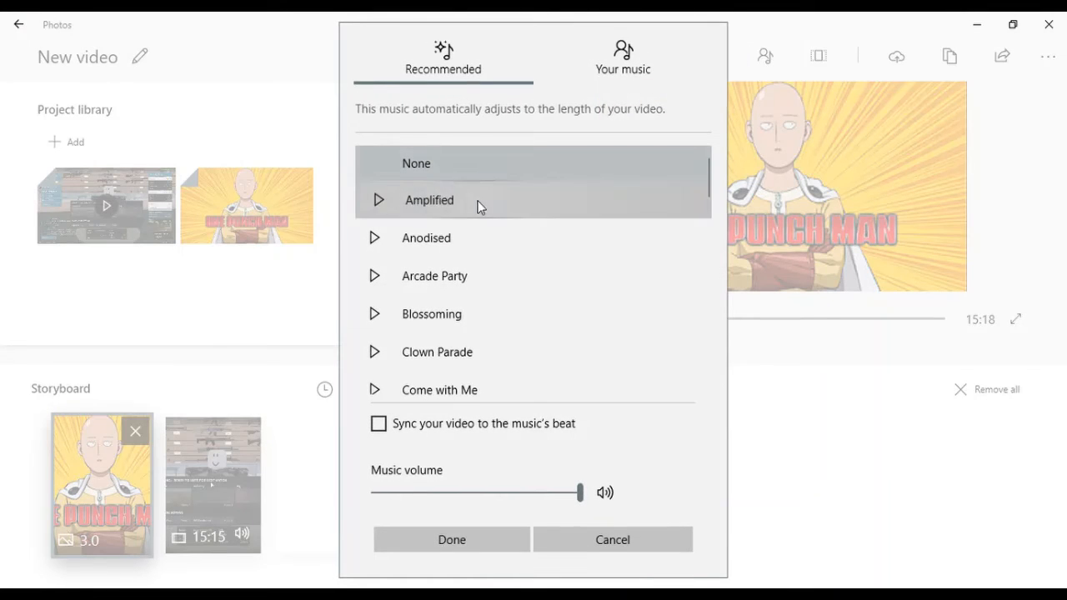
Step: Listen to the Amplified background track and look over the custom audio options, leaving both without adding any audio
{"action": "left_click", "coordinate": [478, 200]}
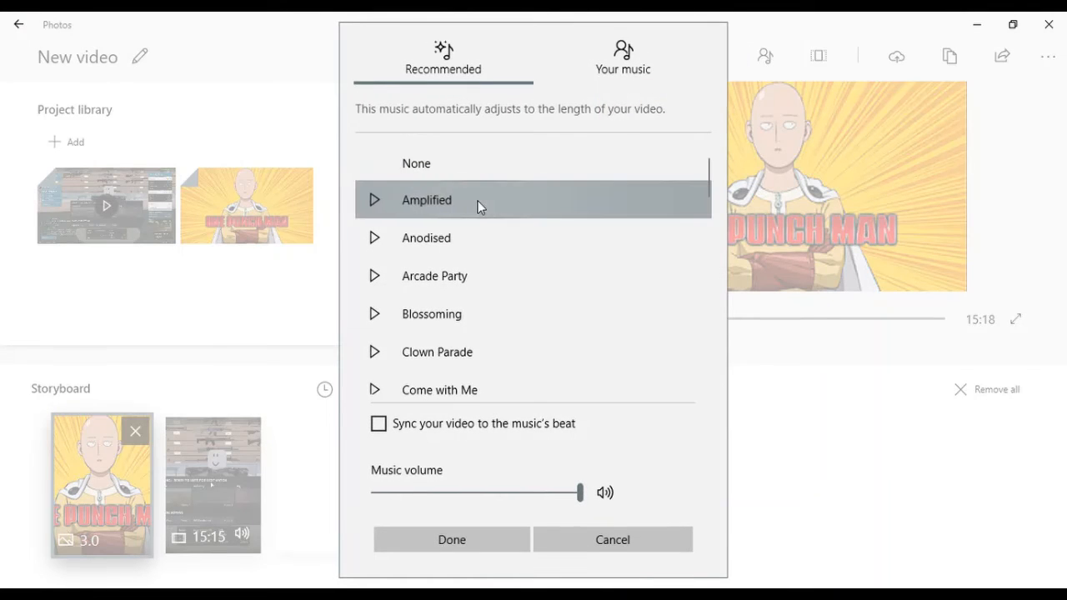
{"action": "left_click", "coordinate": [374, 202]}
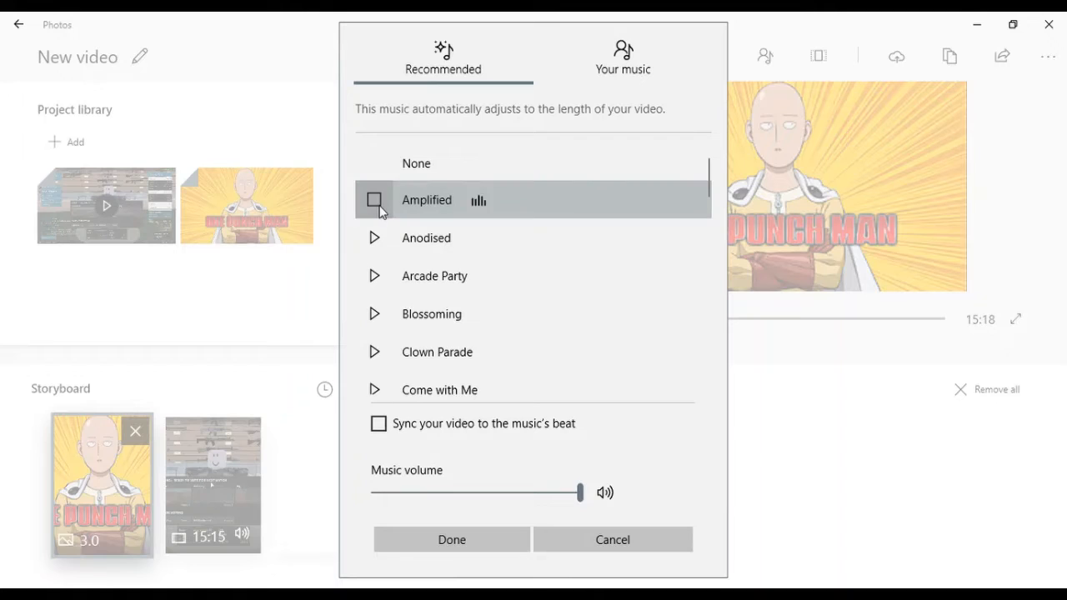
{"action": "left_click", "coordinate": [377, 200]}
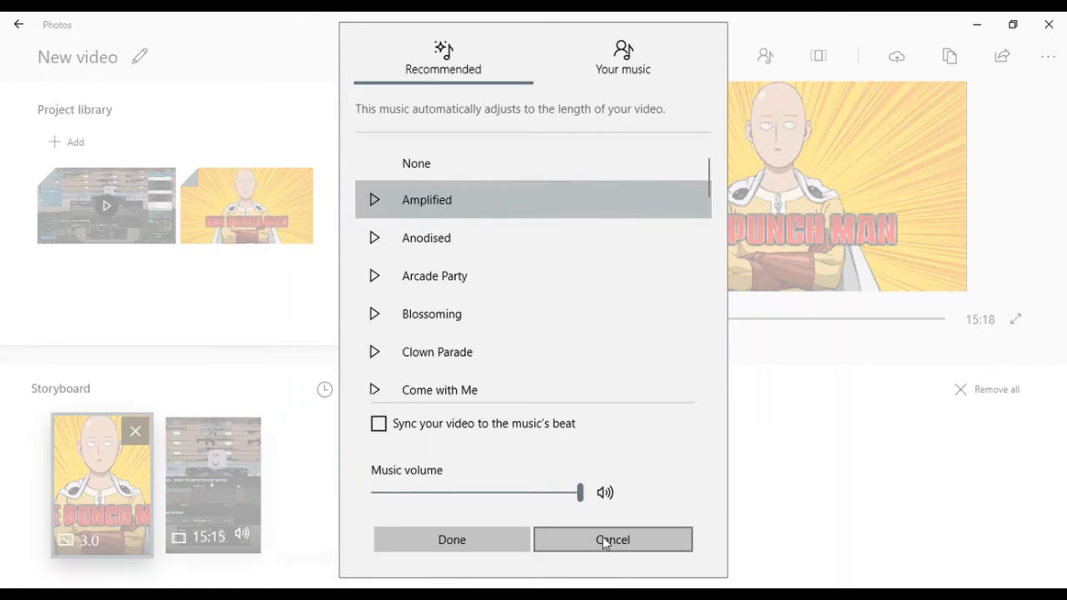
{"action": "left_click", "coordinate": [374, 200]}
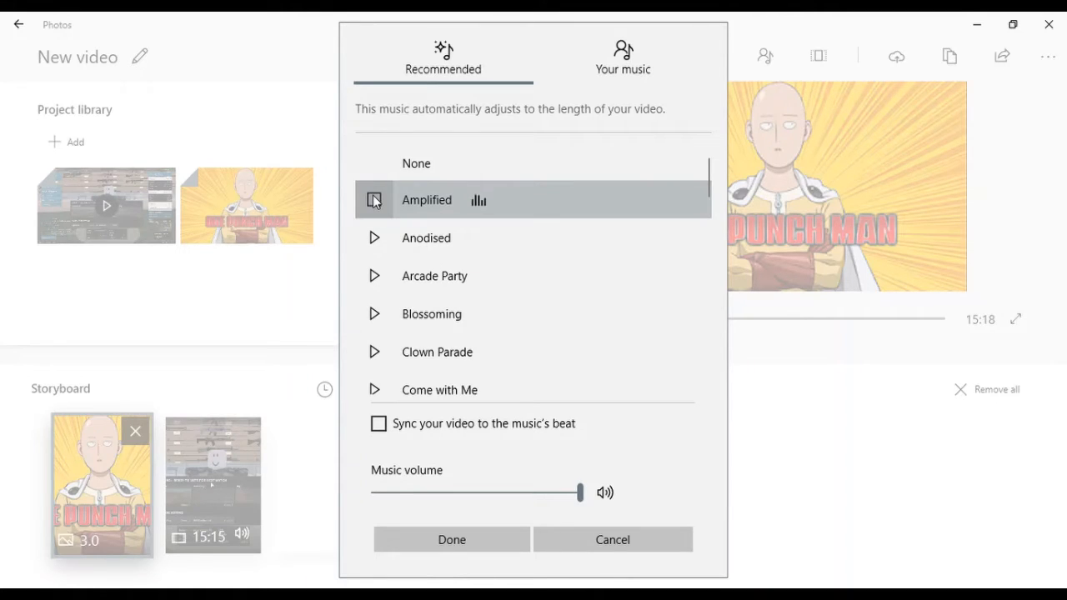
{"action": "left_click", "coordinate": [374, 200]}
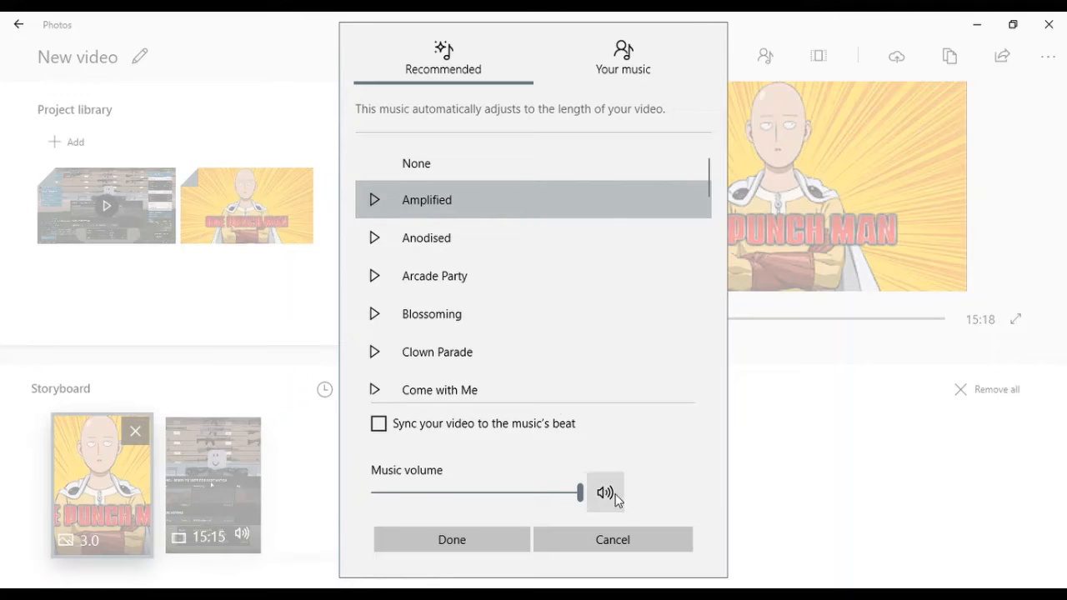
{"action": "left_click", "coordinate": [620, 545]}
{"action": "left_click", "coordinate": [765, 55]}
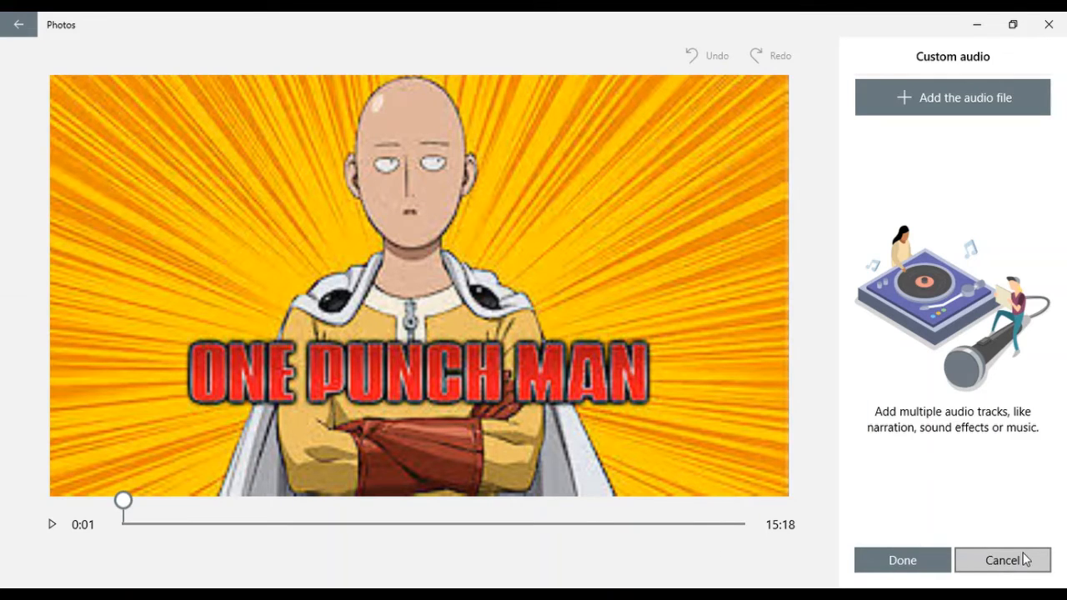
{"action": "left_click", "coordinate": [993, 561]}
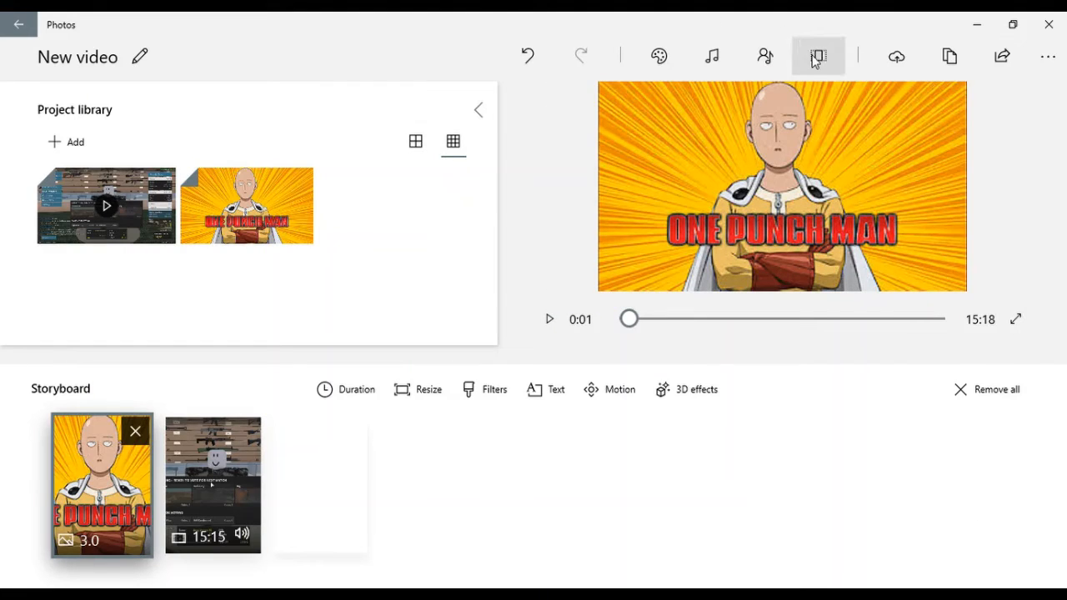
Step: Try the 4:3 aspect ratio on the video and switch it back to 16:9
{"action": "left_click", "coordinate": [820, 58]}
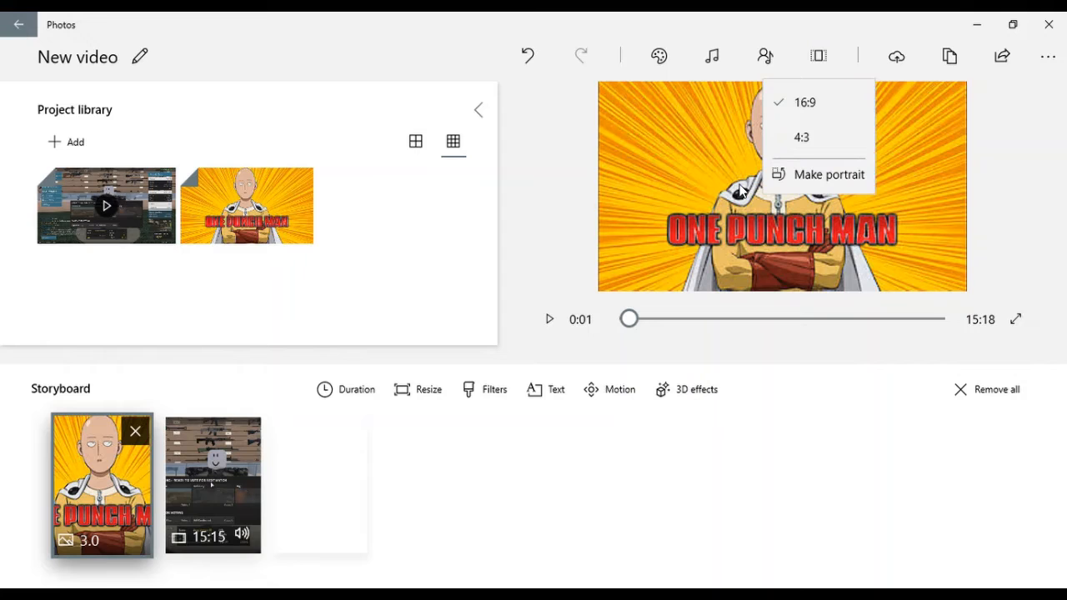
{"action": "left_click", "coordinate": [832, 137]}
{"action": "left_click", "coordinate": [824, 56]}
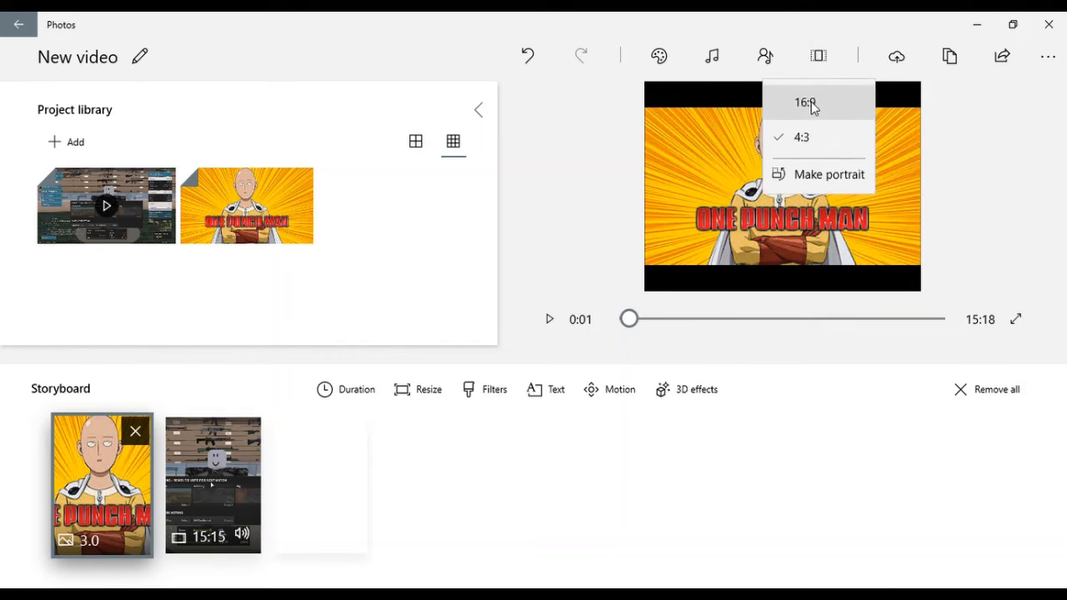
{"action": "left_click", "coordinate": [811, 104]}
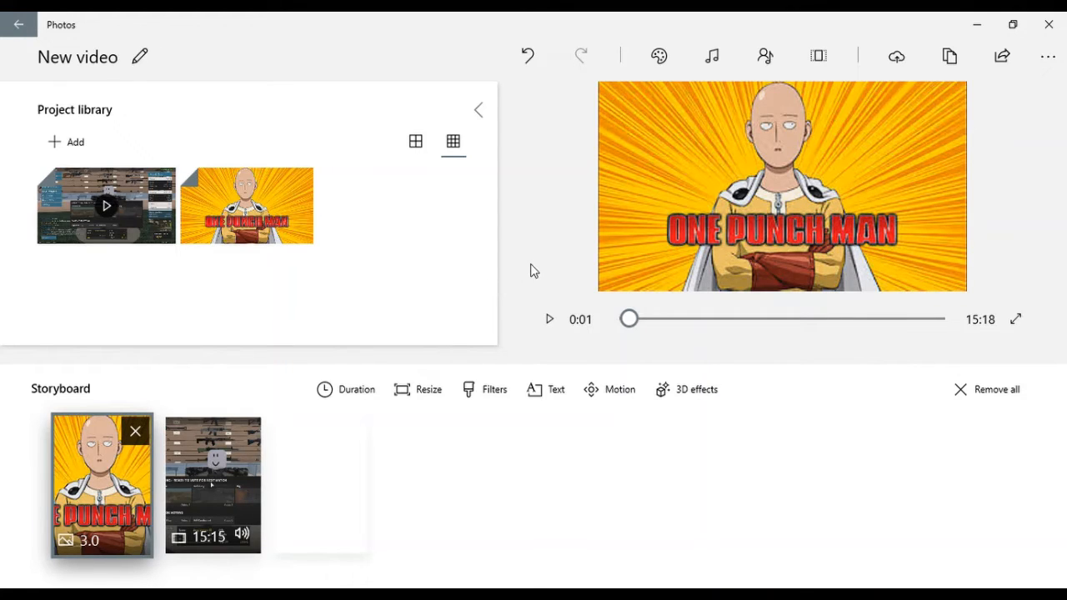
Step: Open the gameplay clip for trimming and place its end point at the very end of the clip
{"action": "left_click", "coordinate": [209, 466]}
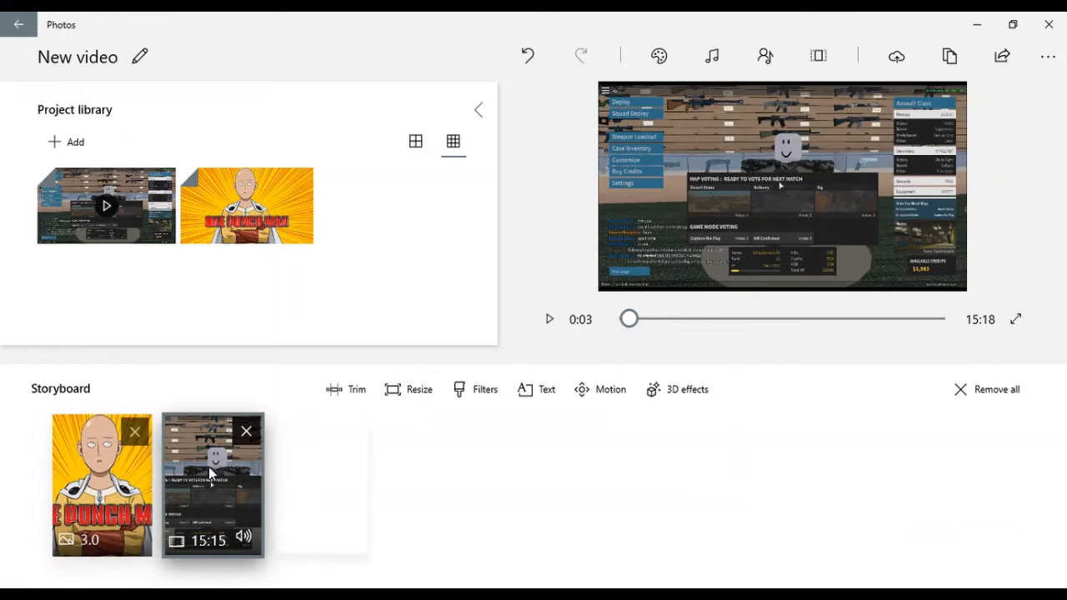
{"action": "left_click", "coordinate": [337, 390]}
{"action": "left_click_drag", "start_coordinate": [756, 525], "coordinate": [790, 521]}
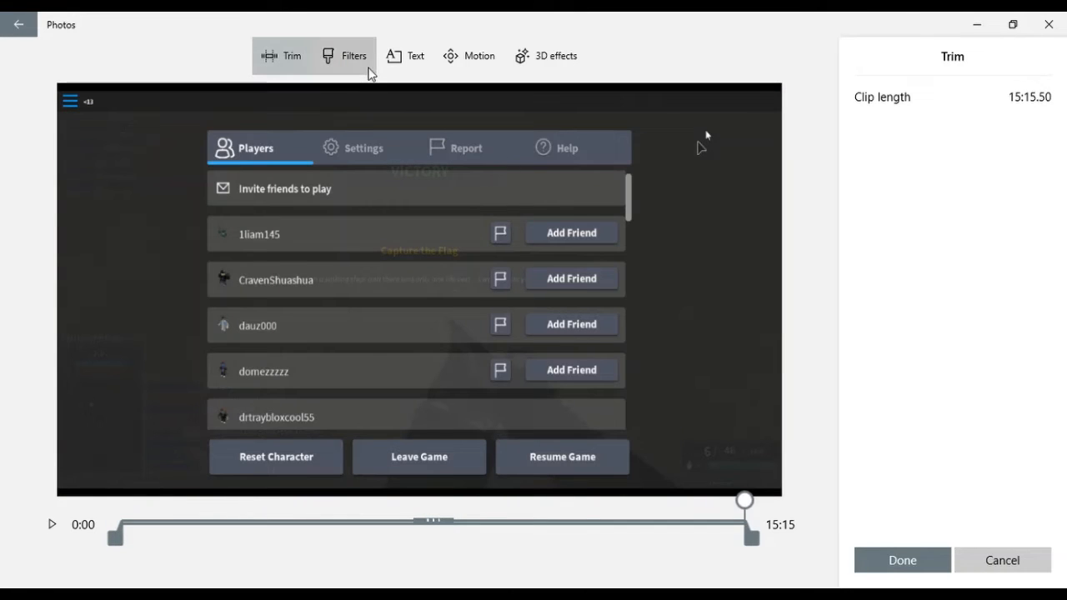
Step: Try the Adventure and Denim filters on the gameplay clip and browse the remaining filters
{"action": "left_click", "coordinate": [369, 70]}
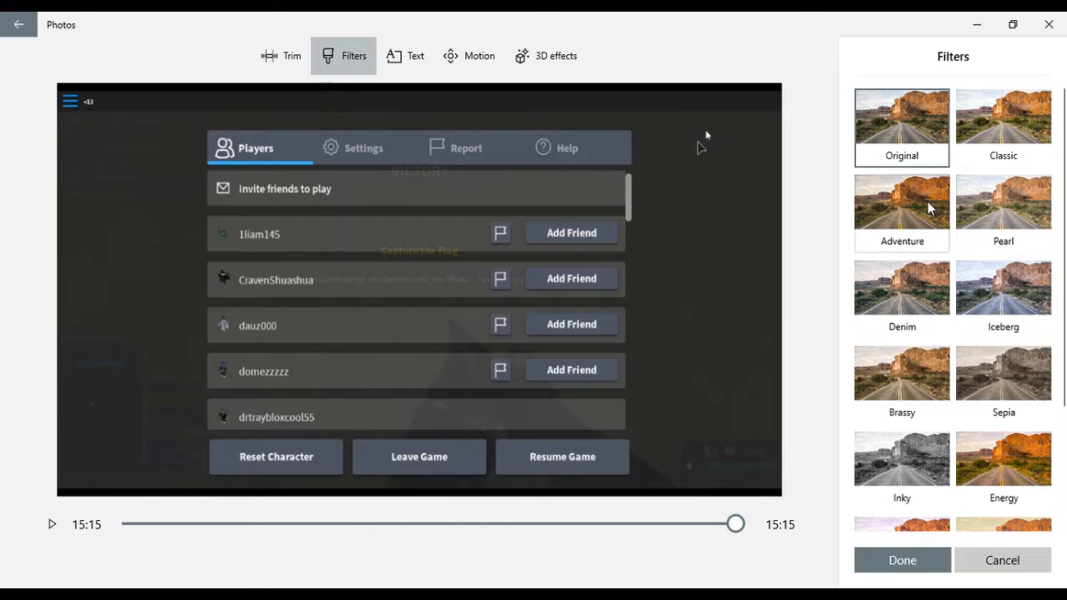
{"action": "left_click", "coordinate": [913, 225]}
{"action": "left_click", "coordinate": [888, 300]}
{"action": "scroll", "coordinate": [889, 298], "scroll_direction": "down", "scroll_amount": 2}
{"action": "scroll", "coordinate": [889, 299], "scroll_direction": "up", "scroll_amount": 2}
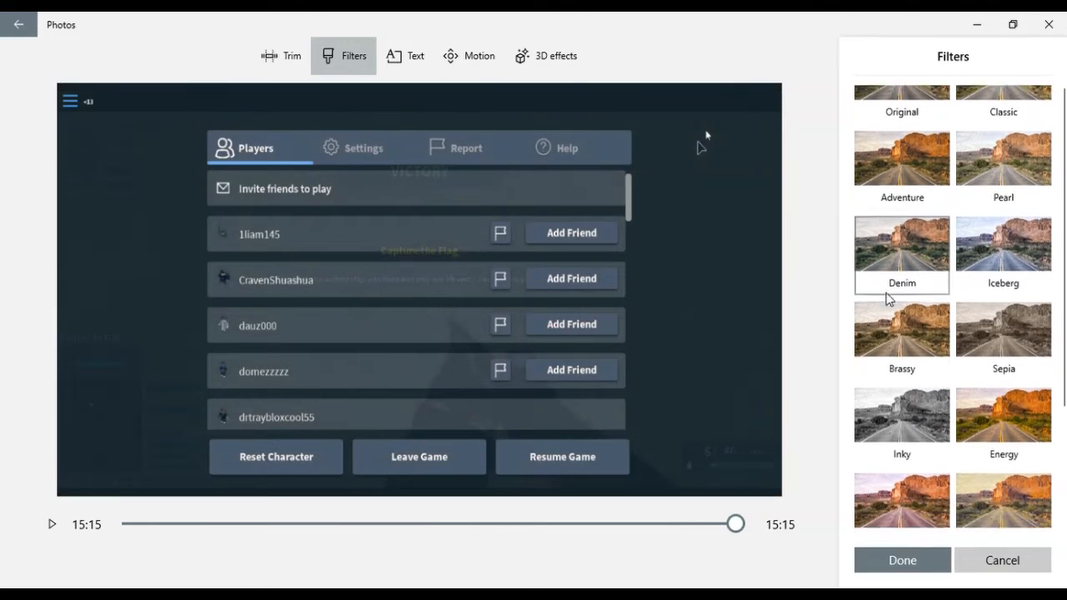
{"action": "scroll", "coordinate": [1033, 492], "scroll_direction": "down", "scroll_amount": 3}
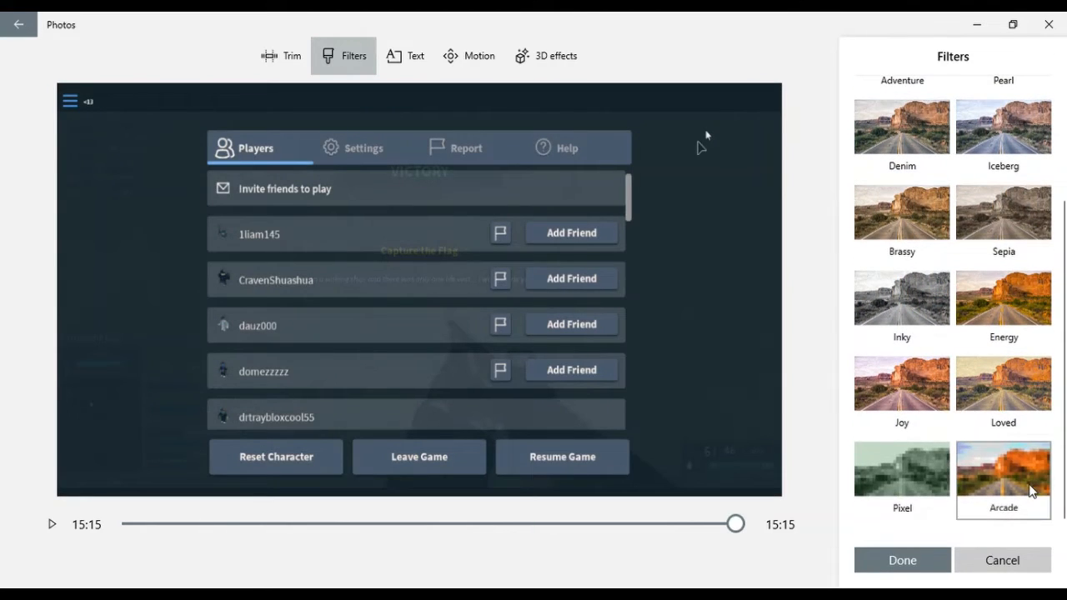
Step: Try the Arcade and Pixel filters on the gameplay clip
{"action": "left_click", "coordinate": [903, 492]}
{"action": "left_click", "coordinate": [1011, 455]}
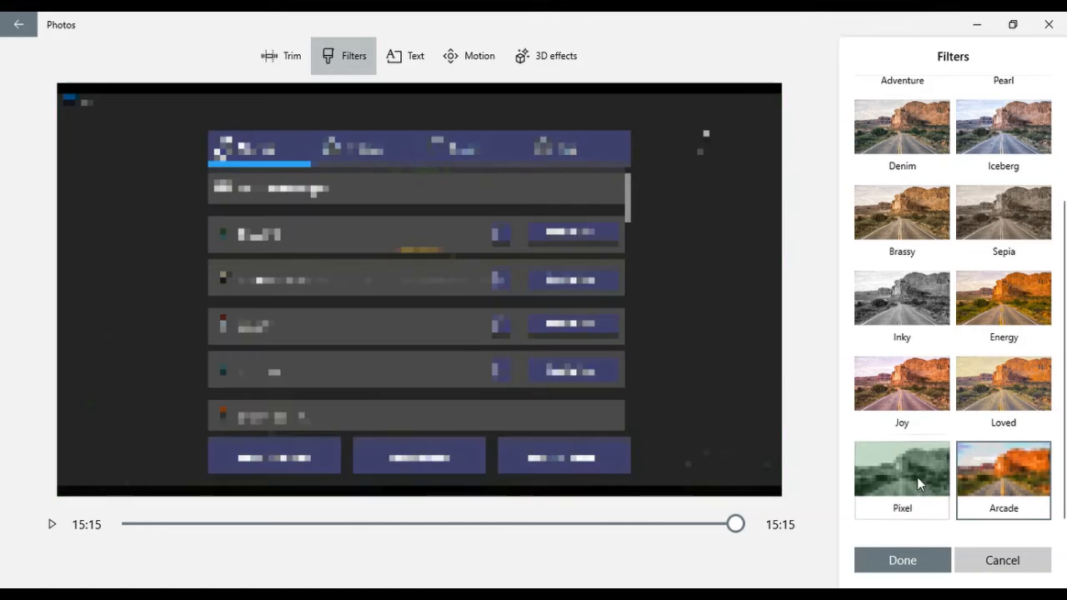
{"action": "left_click", "coordinate": [916, 478]}
Step: Compare the Classic filter with the unfiltered look and set the gameplay clip back to Original
{"action": "scroll", "coordinate": [917, 479], "scroll_direction": "up", "scroll_amount": 2}
{"action": "left_click", "coordinate": [903, 117]}
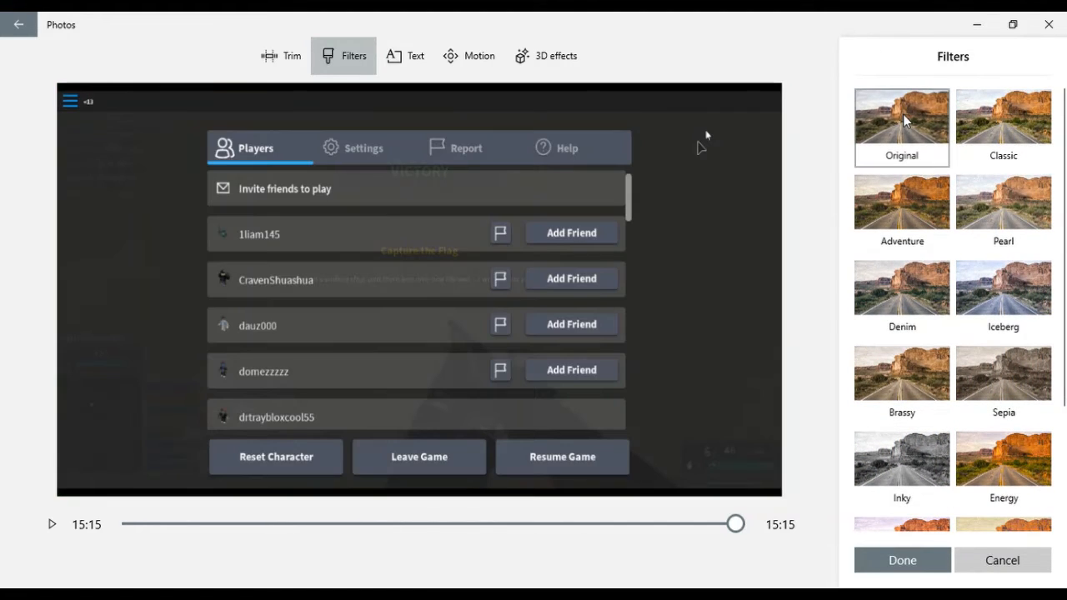
{"action": "left_click", "coordinate": [992, 160]}
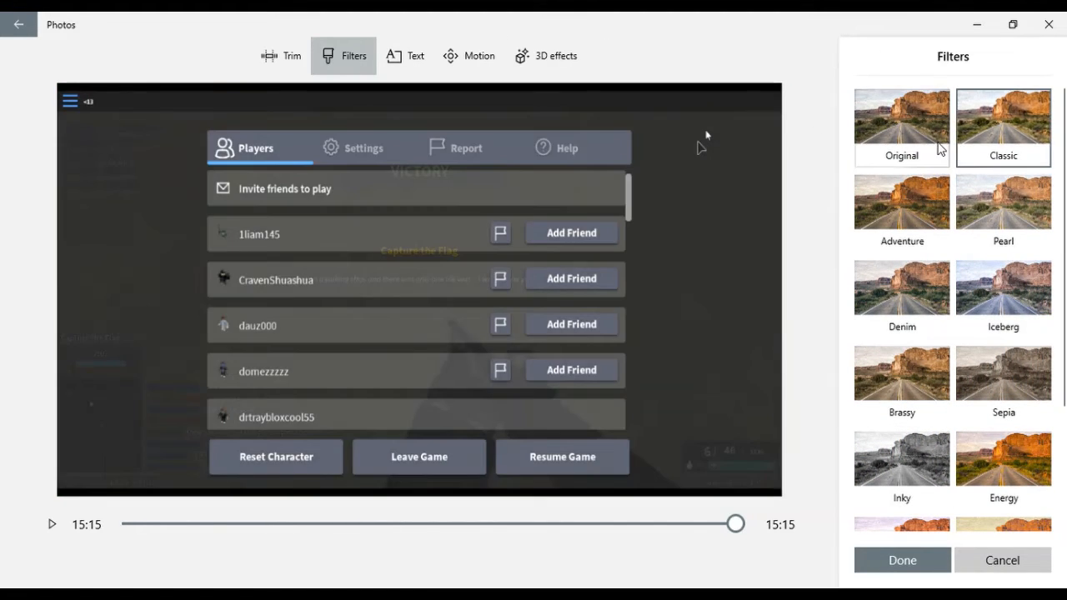
{"action": "left_click", "coordinate": [939, 148]}
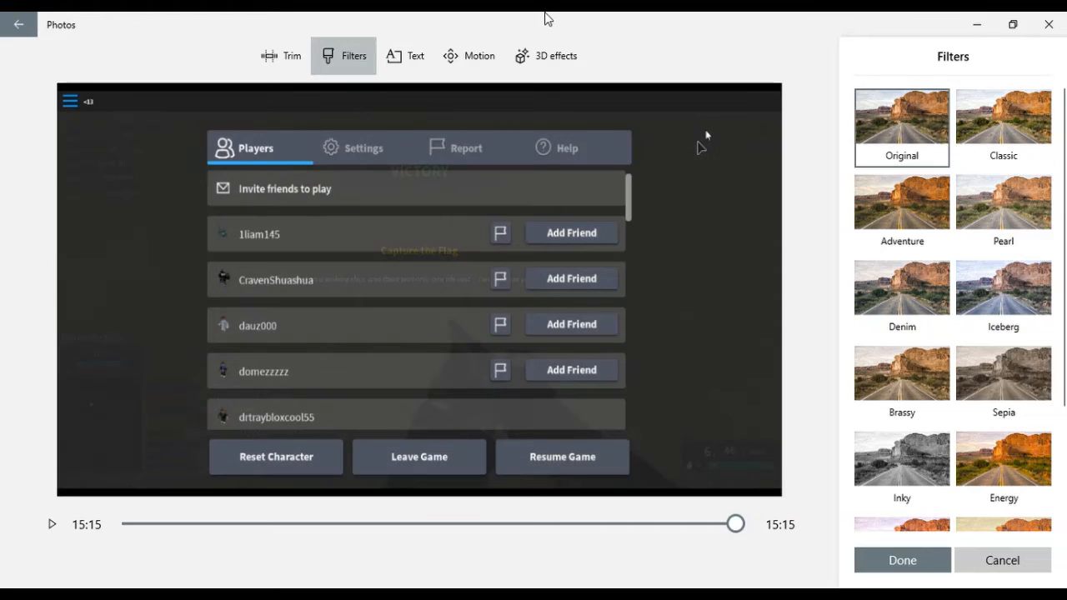
Step: Add the Classic-style caption "automatic pistol ( TEC-9)" in the lower-band layout at about 8:49 of the gameplay clip and preview it
{"action": "left_click", "coordinate": [423, 56]}
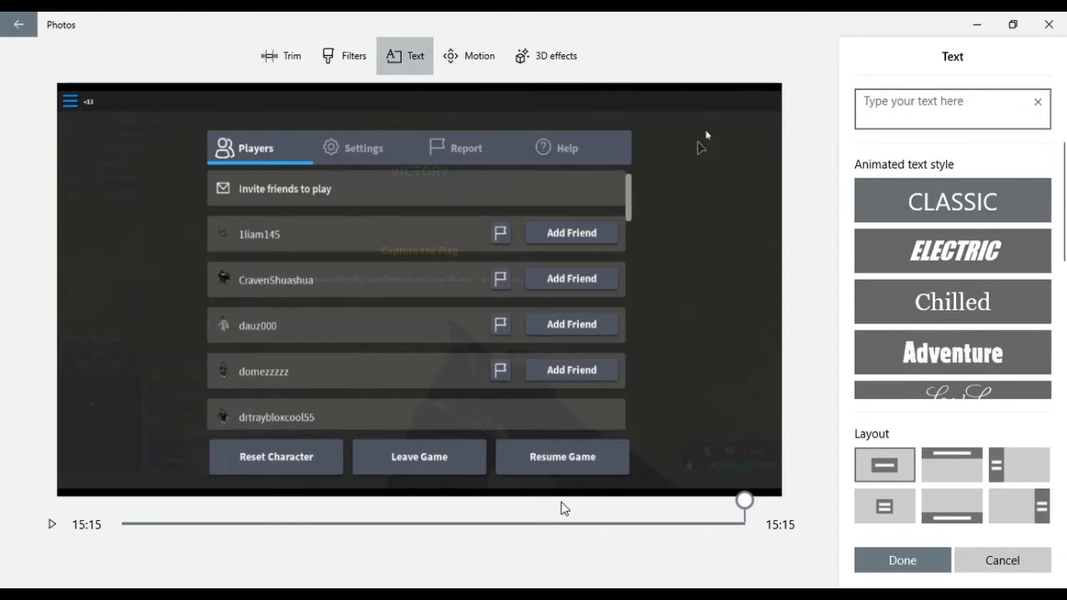
{"action": "left_click_drag", "start_coordinate": [697, 514], "coordinate": [485, 507]}
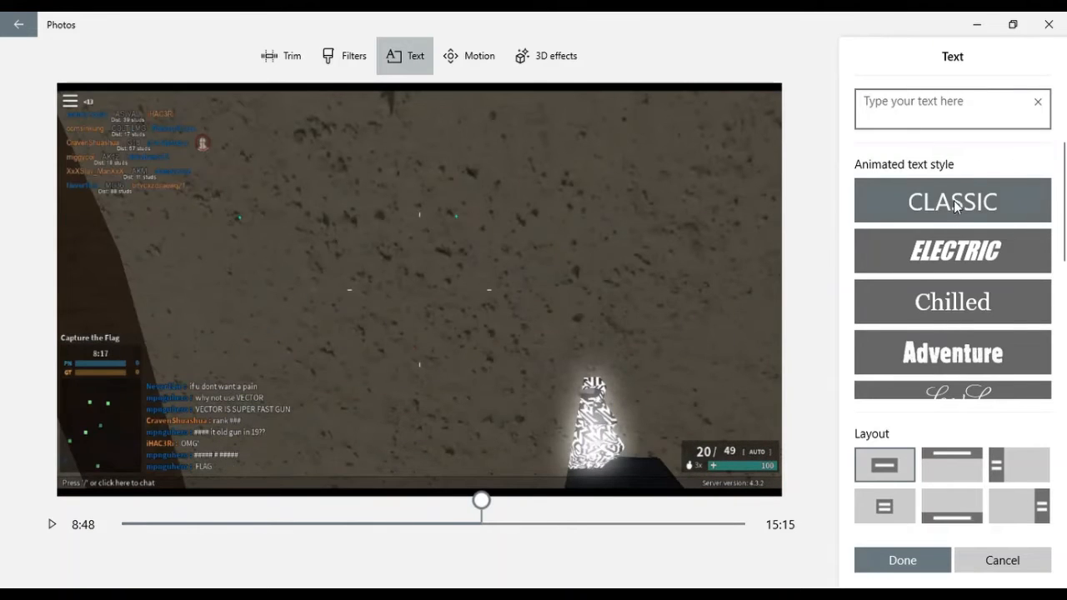
{"action": "left_click", "coordinate": [966, 501]}
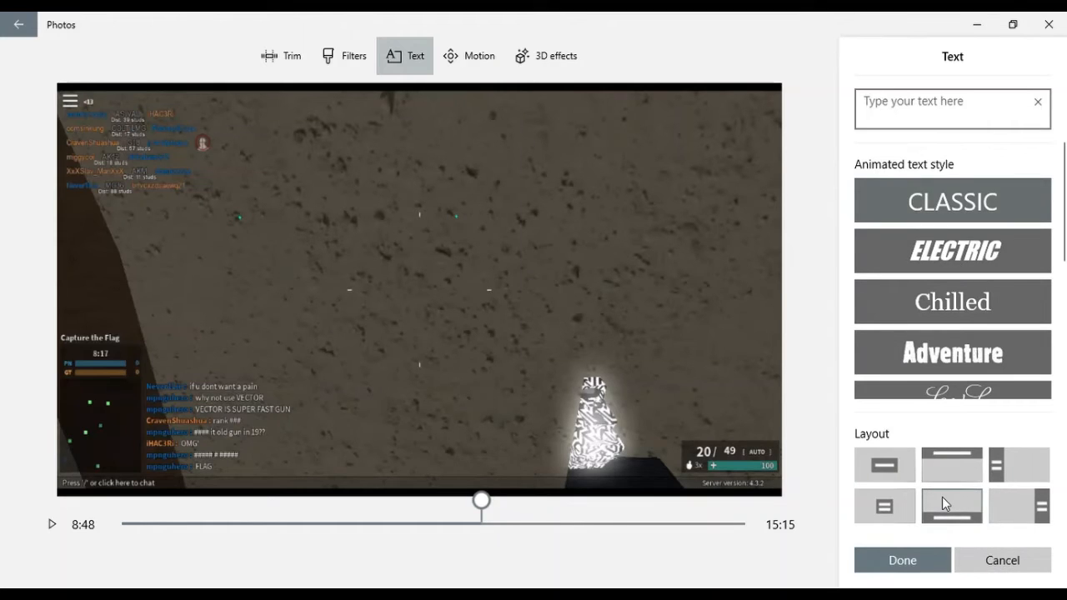
{"action": "left_click", "coordinate": [909, 123]}
{"action": "type", "text": "automat"}
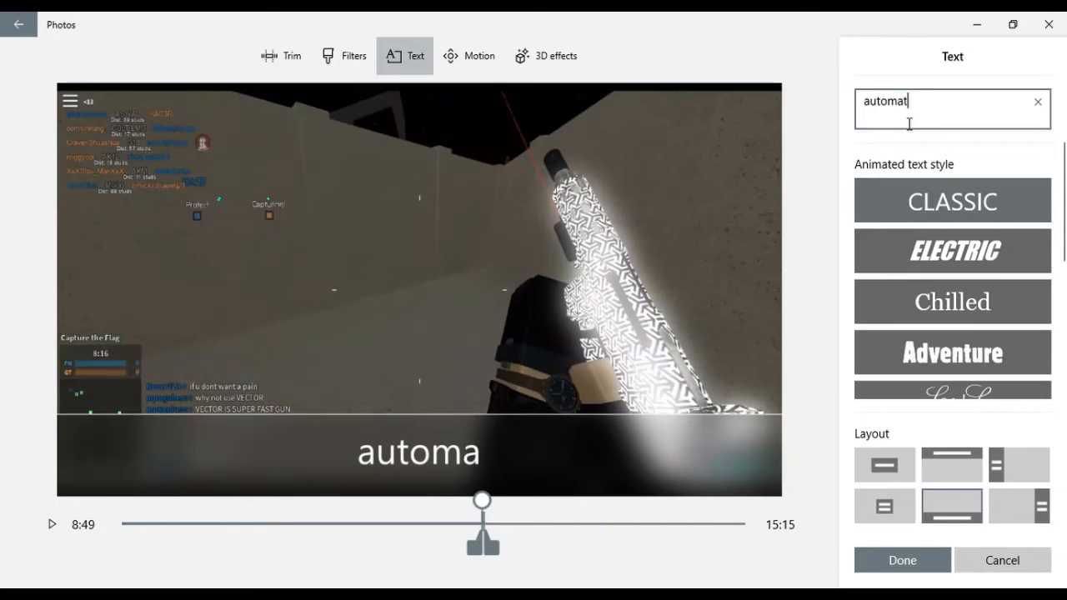
{"action": "type", "text": "ic pist"}
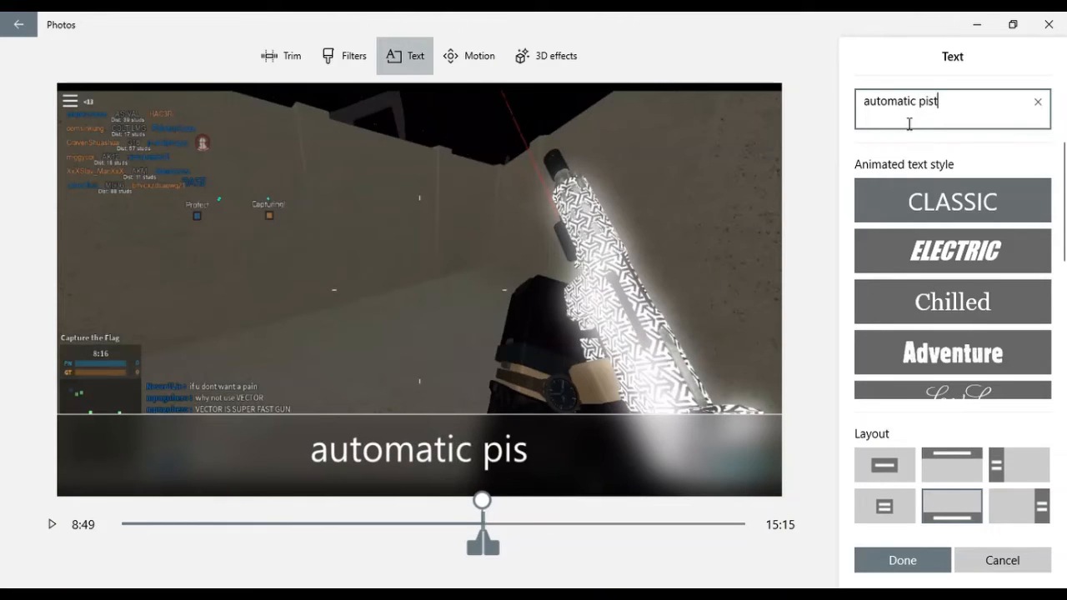
{"action": "type", "text": "ol ( TEC-("}
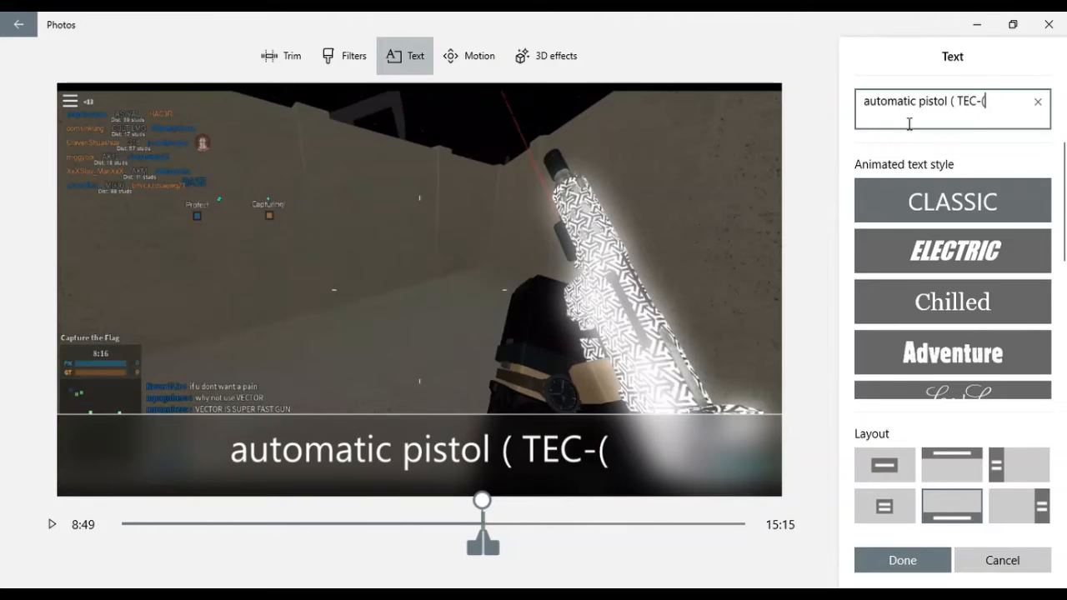
{"action": "type", "text": "9"}
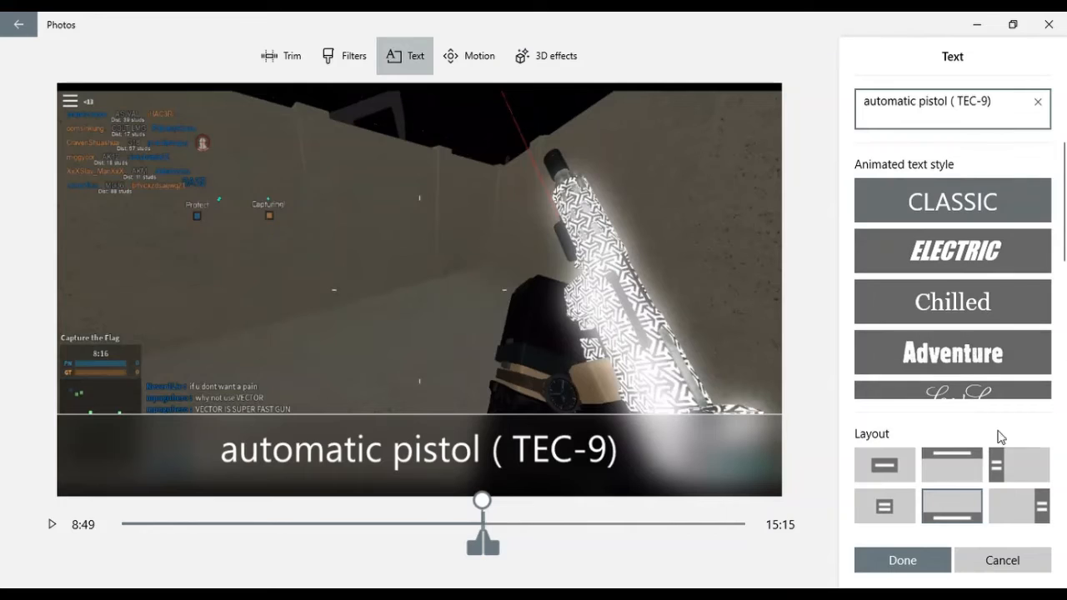
{"action": "left_click", "coordinate": [872, 555]}
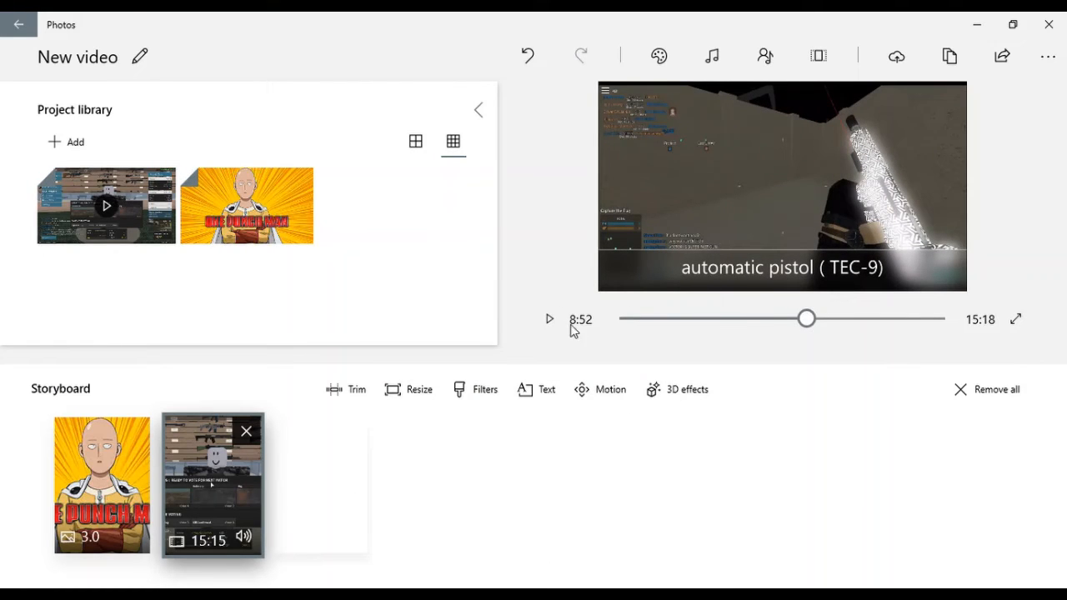
{"action": "left_click_drag", "start_coordinate": [806, 319], "coordinate": [803, 321]}
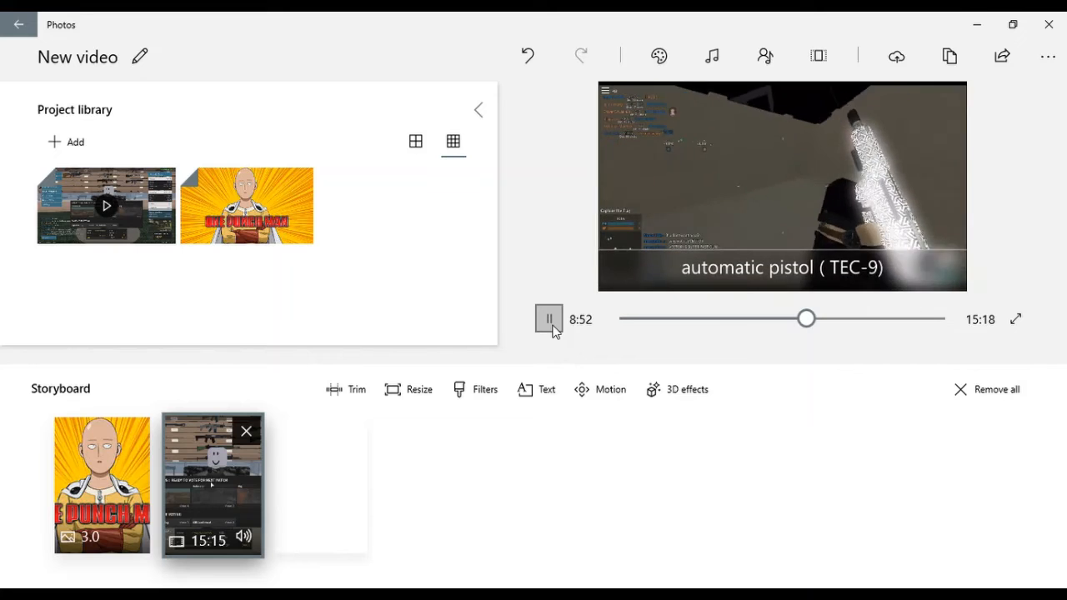
Step: Try the Zoom out left, Zoom in right, Pan left and Pan right motions on the gameplay clip
{"action": "left_click", "coordinate": [538, 392]}
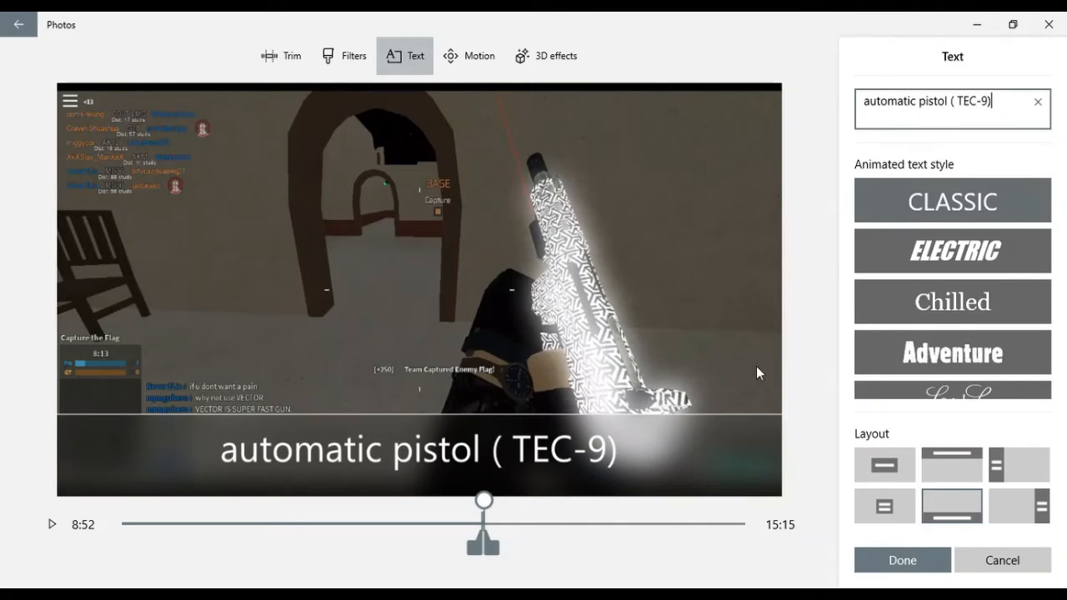
{"action": "left_click", "coordinate": [472, 55]}
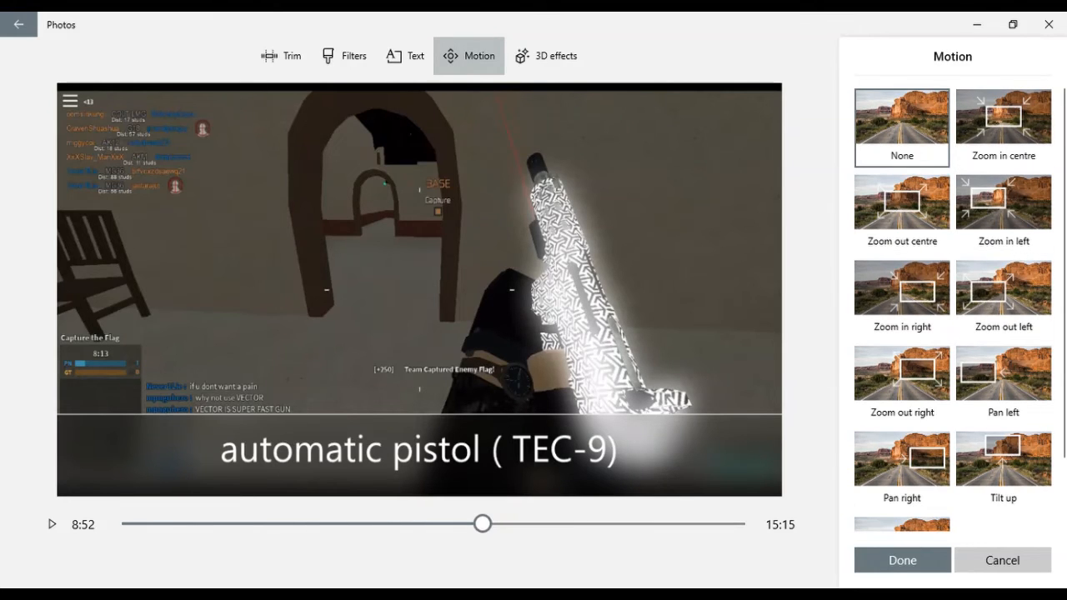
{"action": "left_click", "coordinate": [1018, 290]}
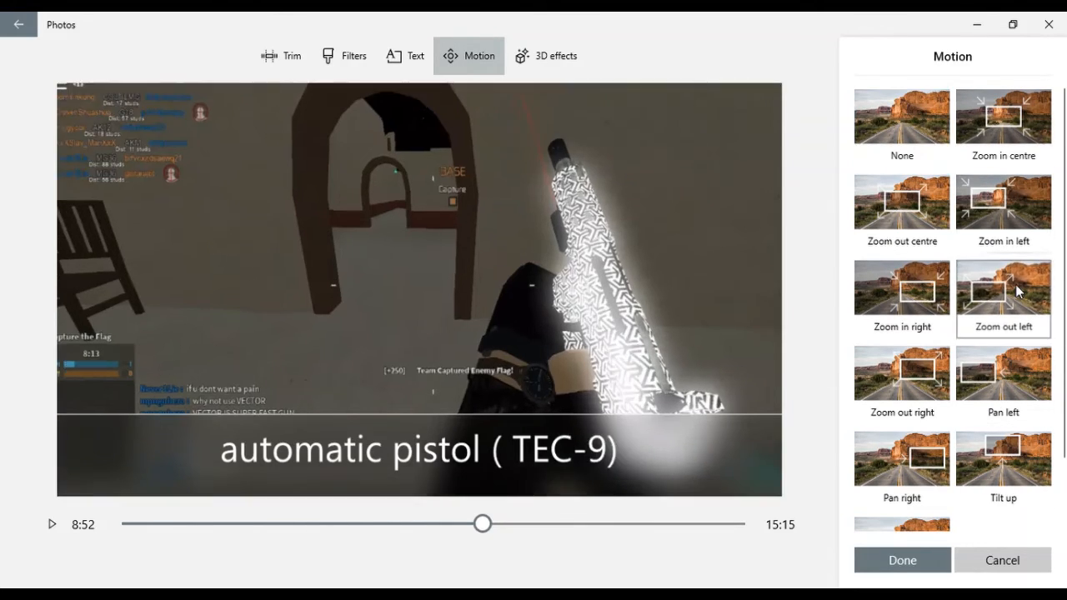
{"action": "key", "text": "Left"}
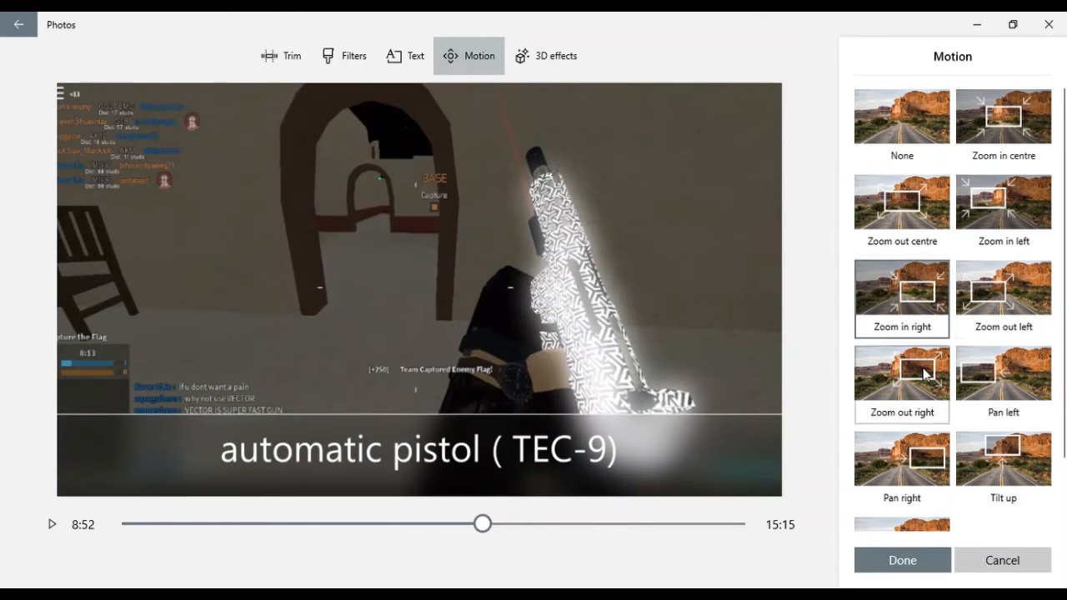
{"action": "key", "text": "Down"}
{"action": "key", "text": "Right"}
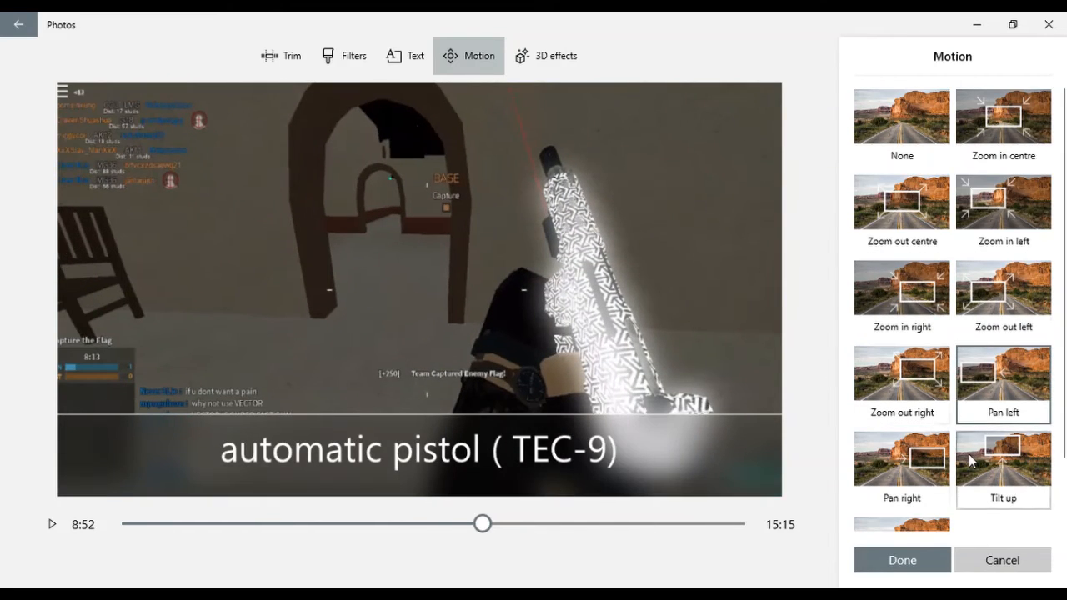
{"action": "key", "text": "Down"}
{"action": "left_click", "coordinate": [927, 473]}
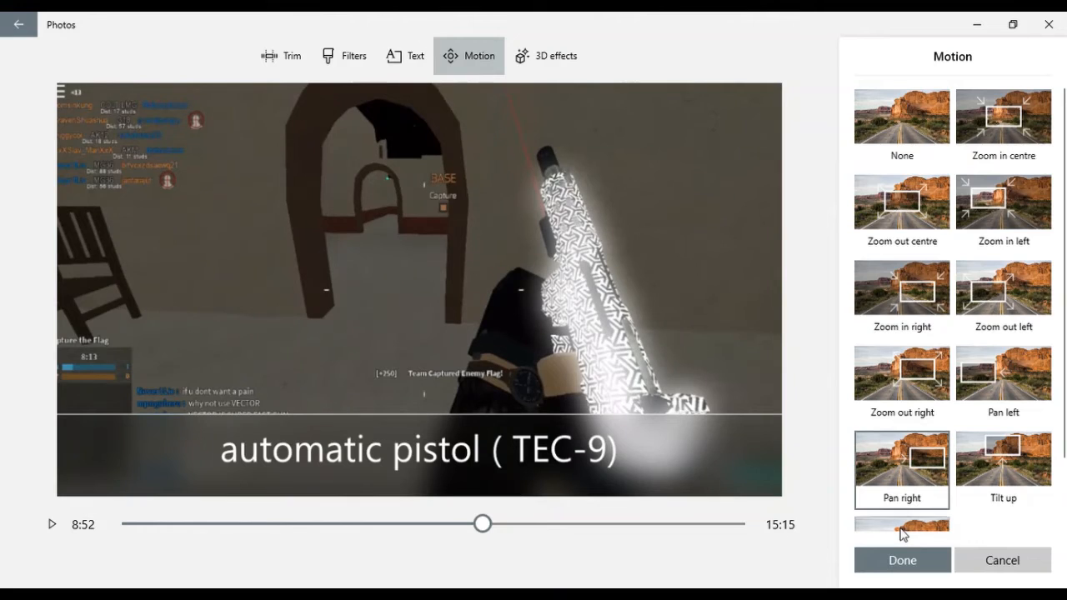
Step: Compare the Zoom in centre, None and Zoom in left motions and set the gameplay clip to Zoom out centre
{"action": "left_click", "coordinate": [923, 211]}
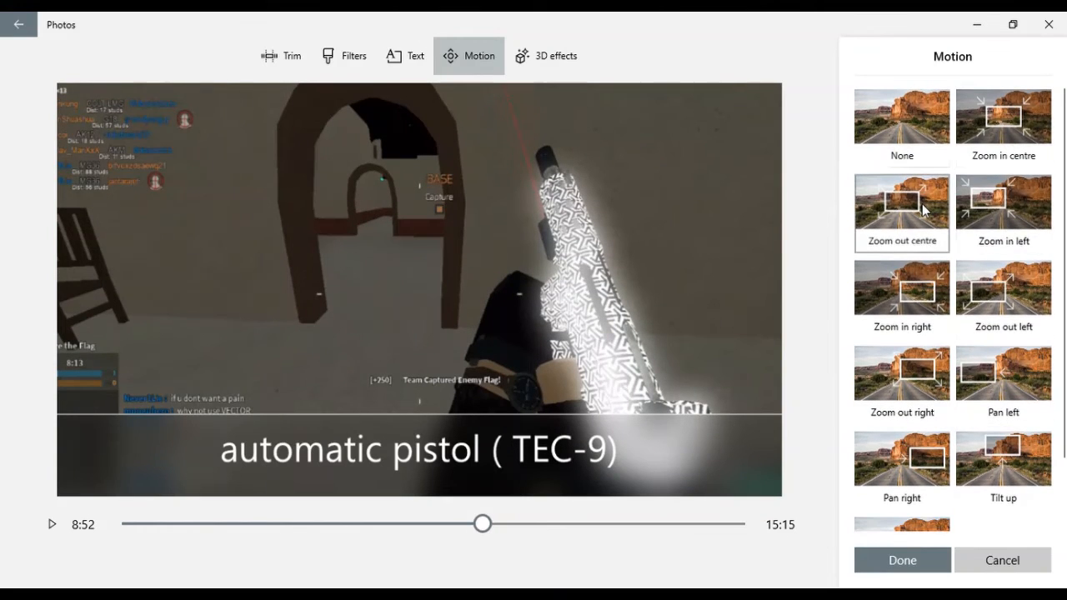
{"action": "left_click", "coordinate": [985, 163]}
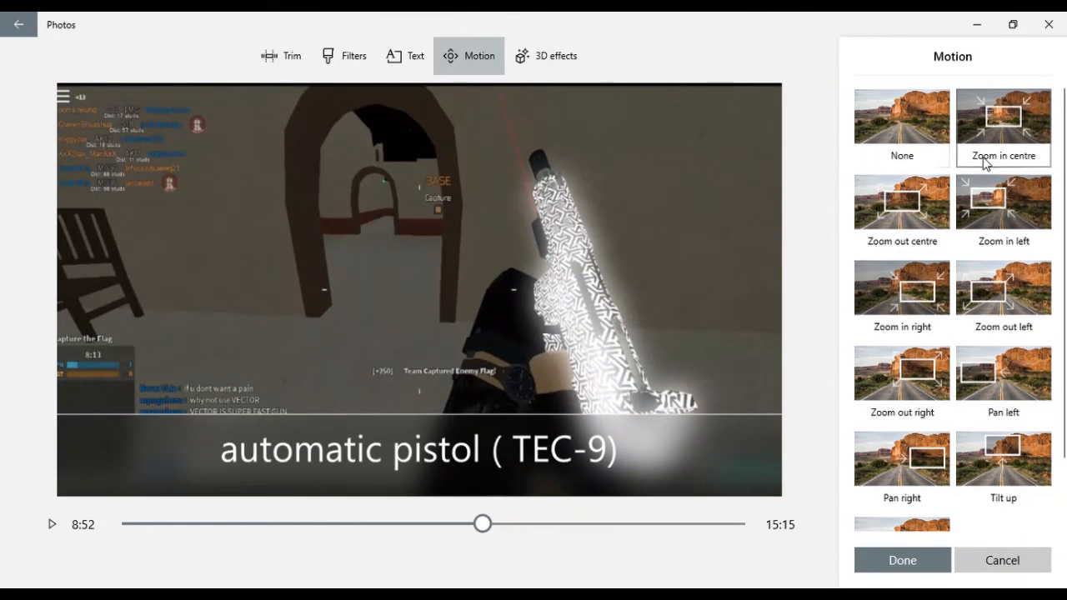
{"action": "left_click", "coordinate": [945, 156]}
{"action": "left_click", "coordinate": [976, 238]}
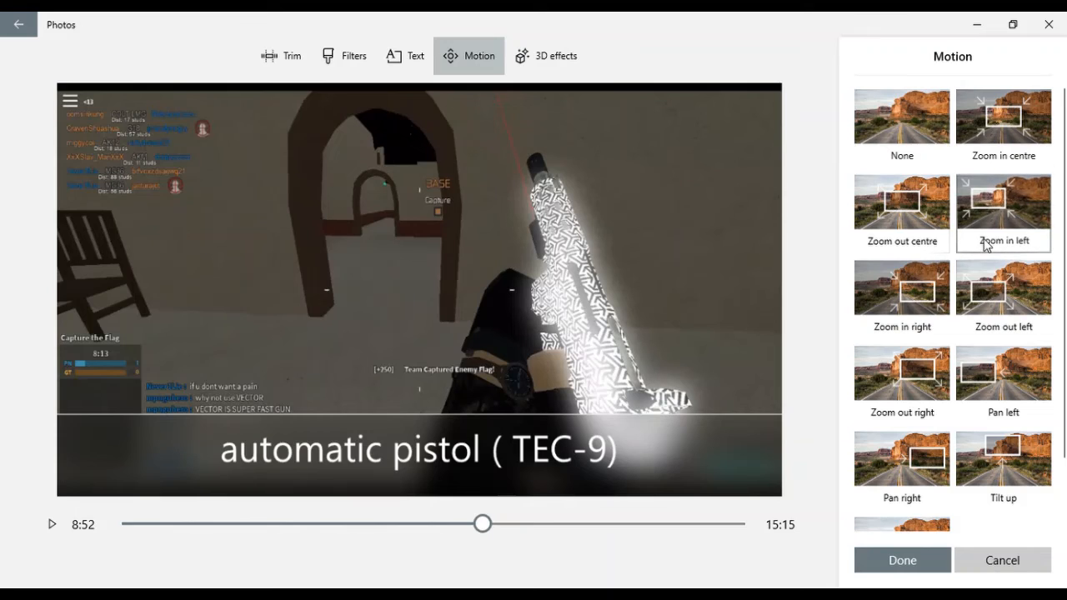
{"action": "left_click", "coordinate": [1040, 113]}
{"action": "left_click", "coordinate": [918, 200]}
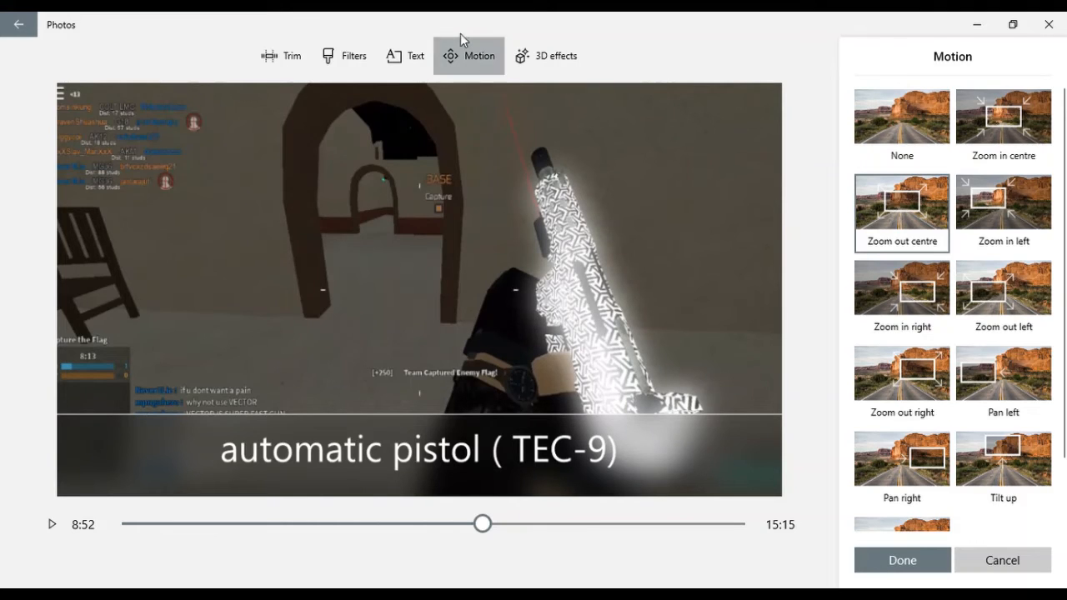
Step: Add the Balloons 3D effect to the gameplay clip at 8:52 and dismiss the attach-to-a-point tip
{"action": "left_click", "coordinate": [562, 60]}
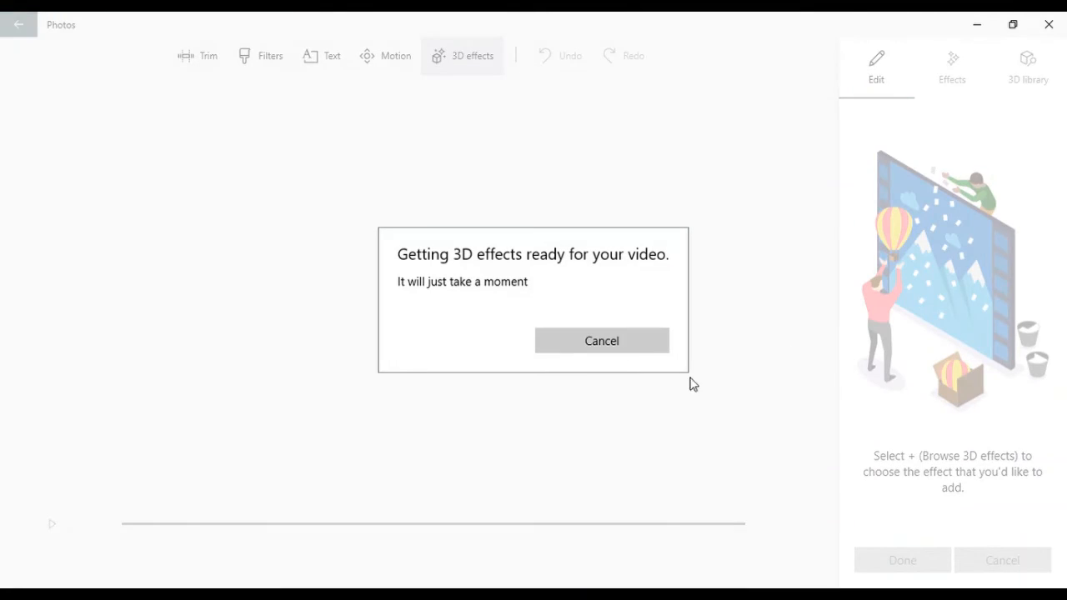
{"action": "left_click", "coordinate": [600, 341]}
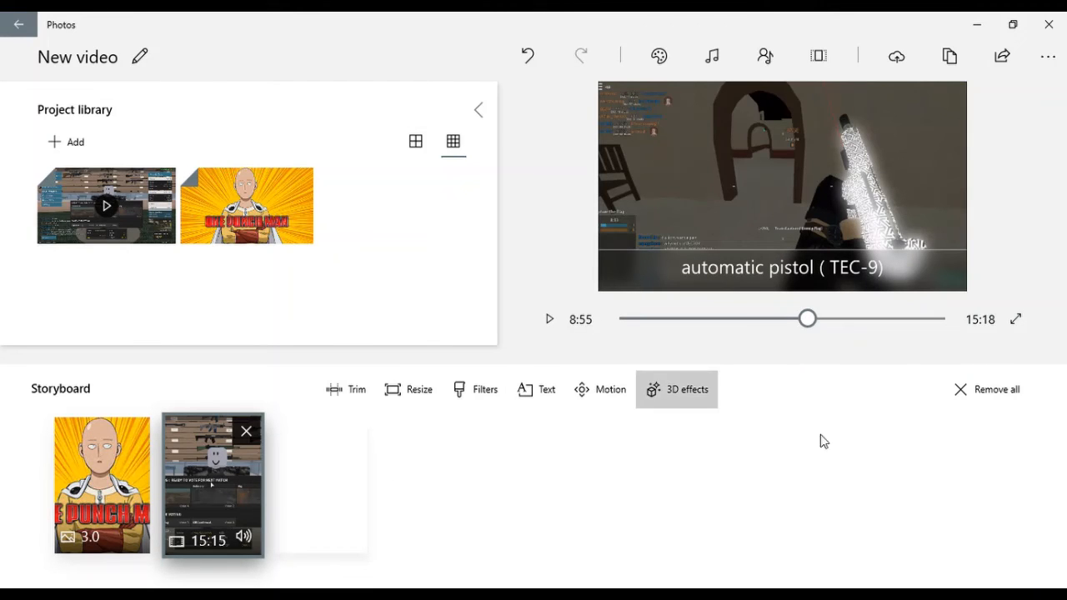
{"action": "left_click", "coordinate": [704, 403]}
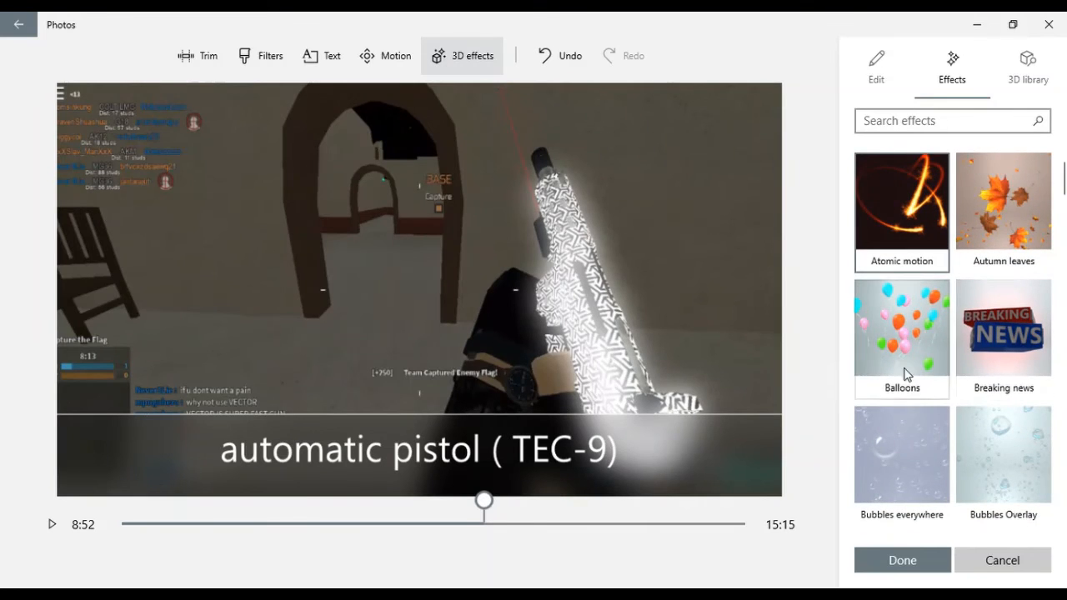
{"action": "left_click", "coordinate": [907, 375]}
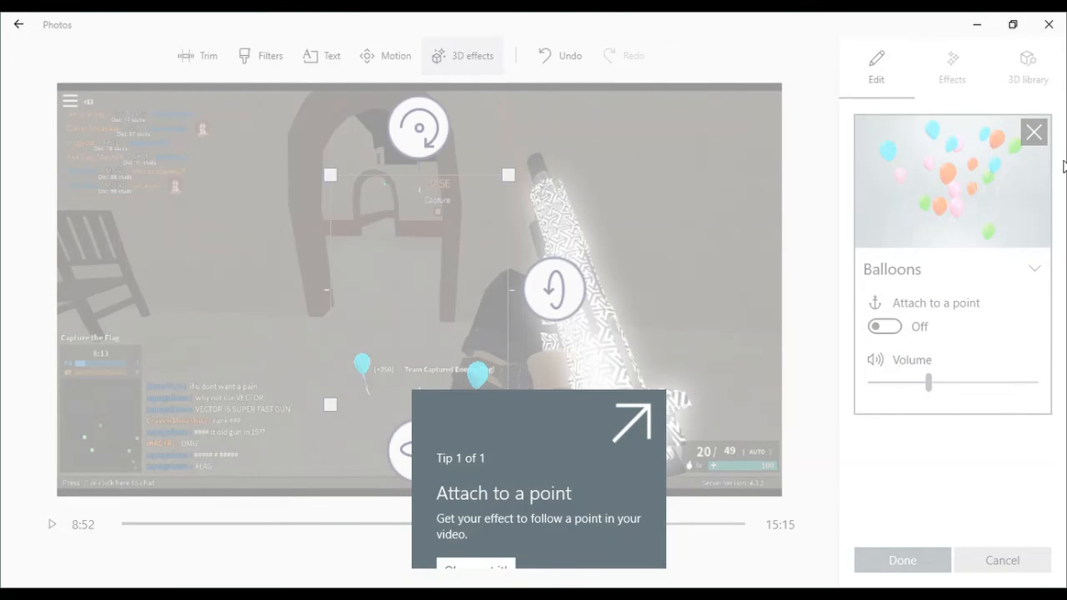
{"action": "left_click", "coordinate": [477, 570]}
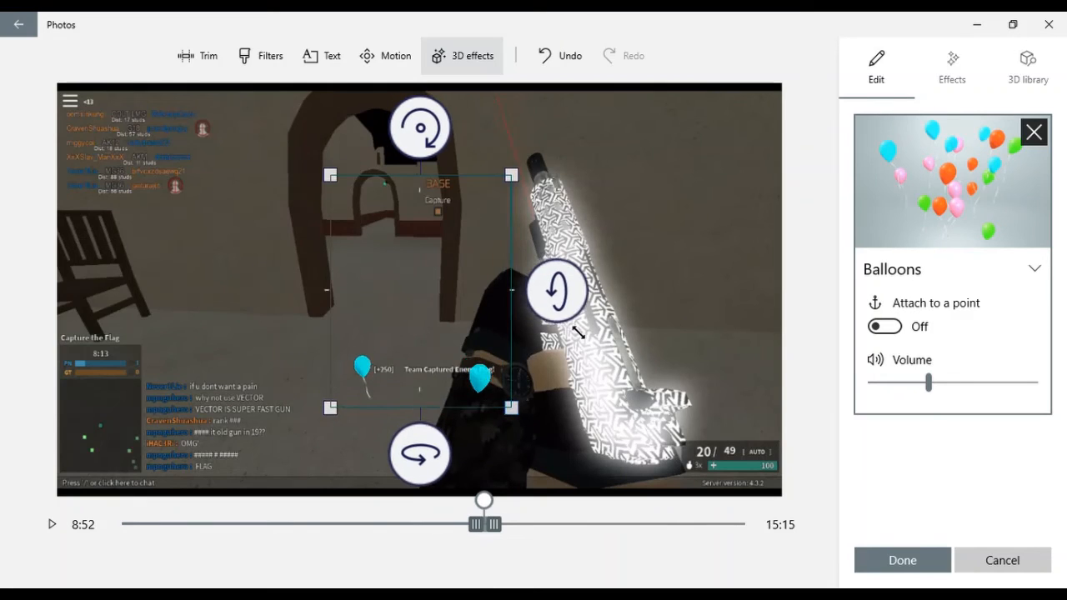
Step: Shrink the Balloons effect to fit inside the archway, spin it around its vertical axis and apply it
{"action": "left_click_drag", "start_coordinate": [578, 333], "coordinate": [442, 317]}
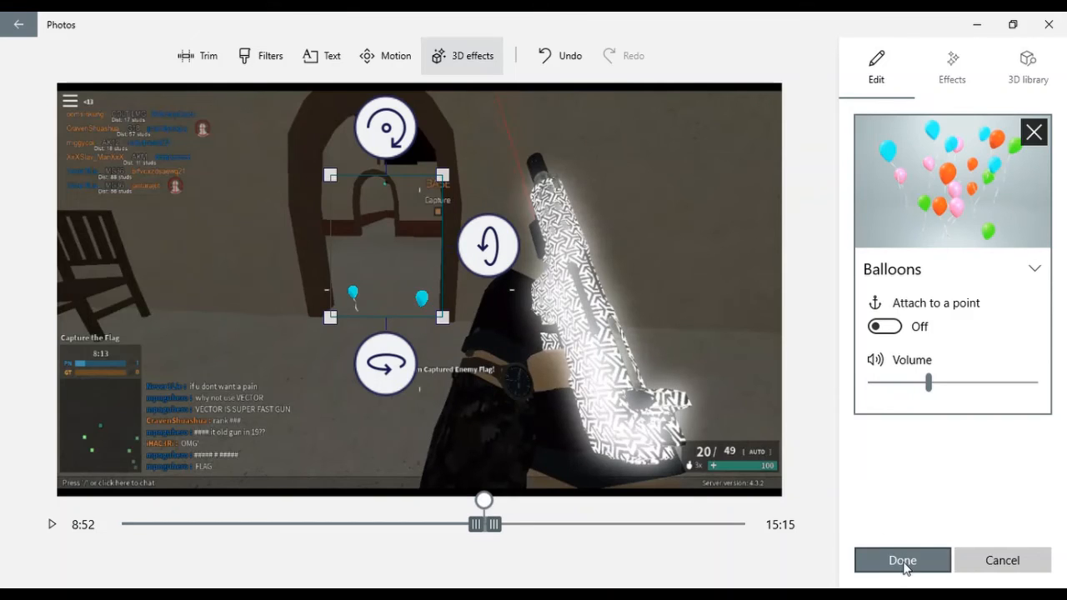
{"action": "left_click_drag", "start_coordinate": [385, 392], "coordinate": [686, 393]}
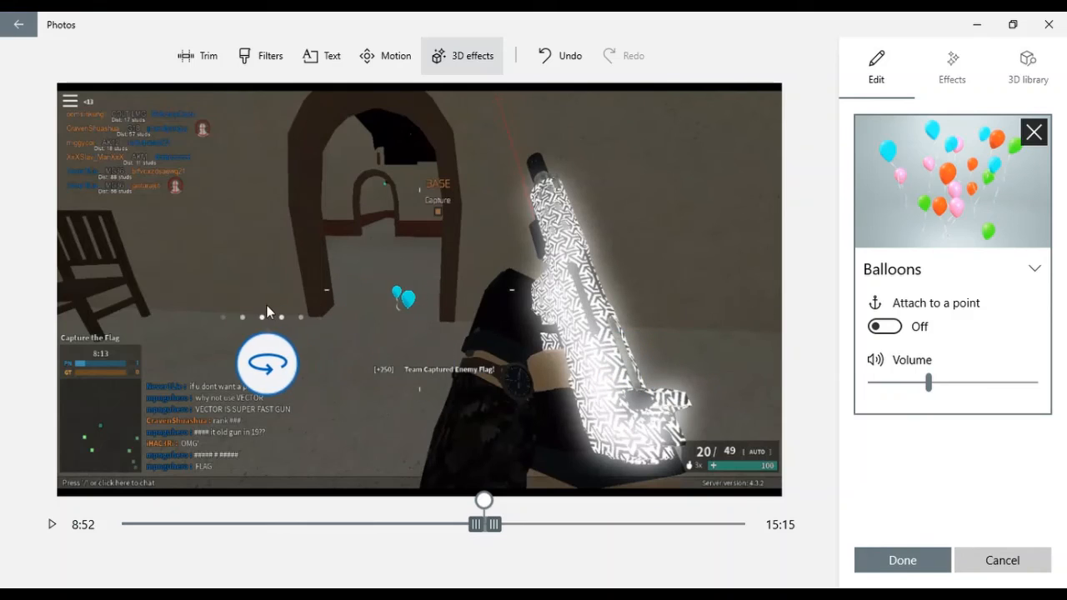
{"action": "left_click", "coordinate": [458, 432]}
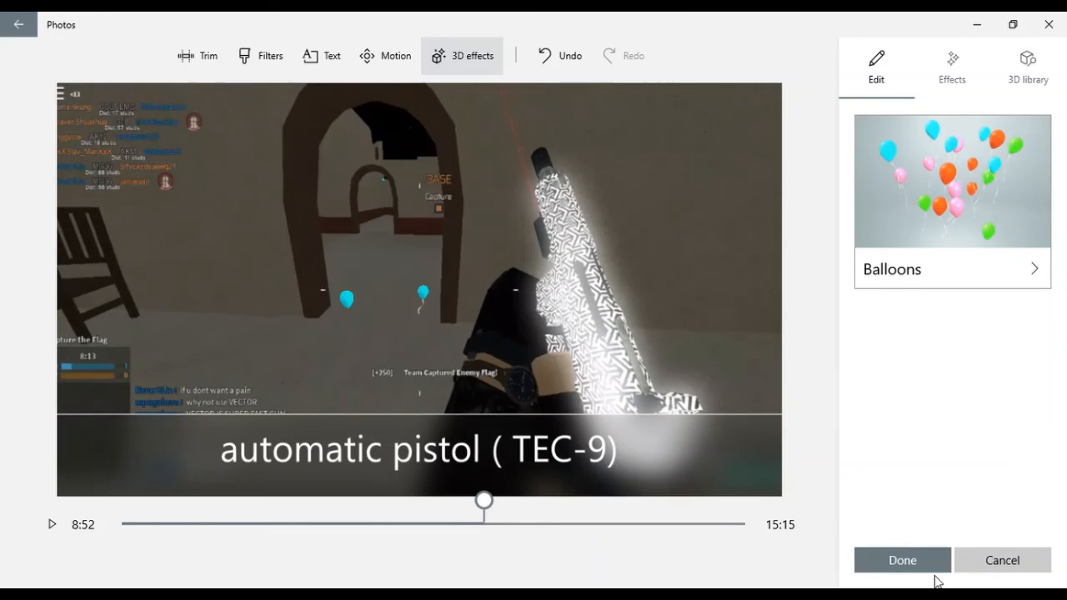
{"action": "left_click", "coordinate": [927, 566]}
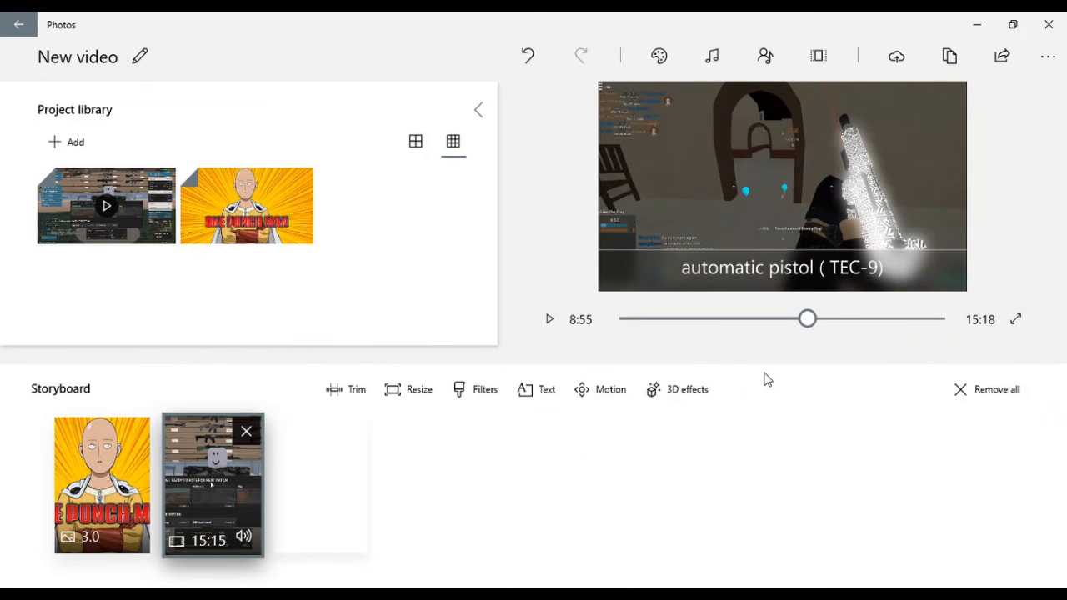
Step: Scrub the video preview to about 8:50 to check the caption and balloons in playback
{"action": "left_click_drag", "start_coordinate": [809, 330], "coordinate": [800, 328]}
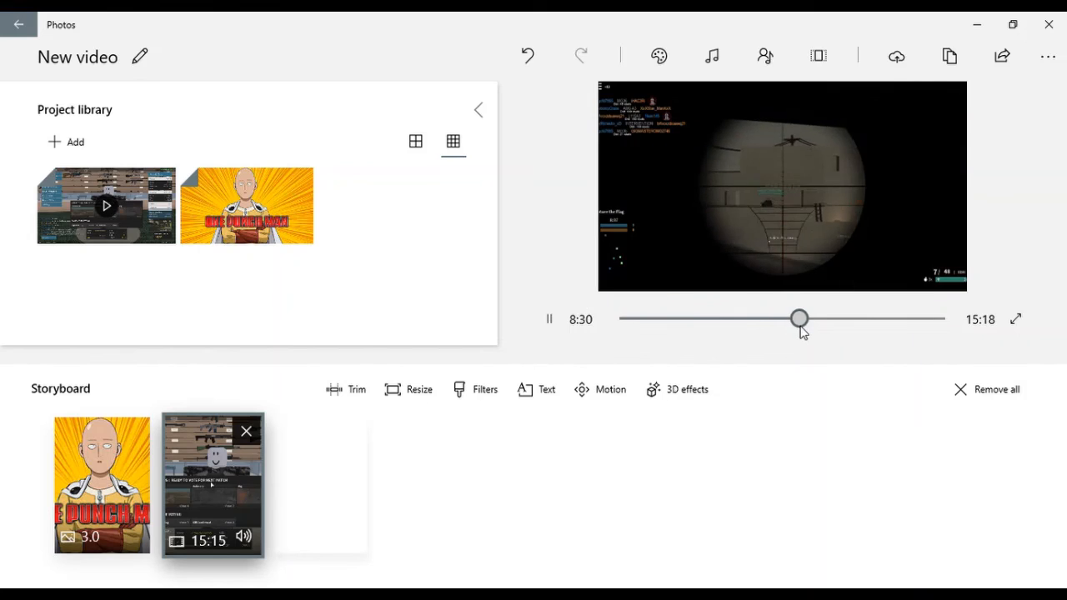
{"action": "left_click_drag", "start_coordinate": [803, 331], "coordinate": [811, 329]}
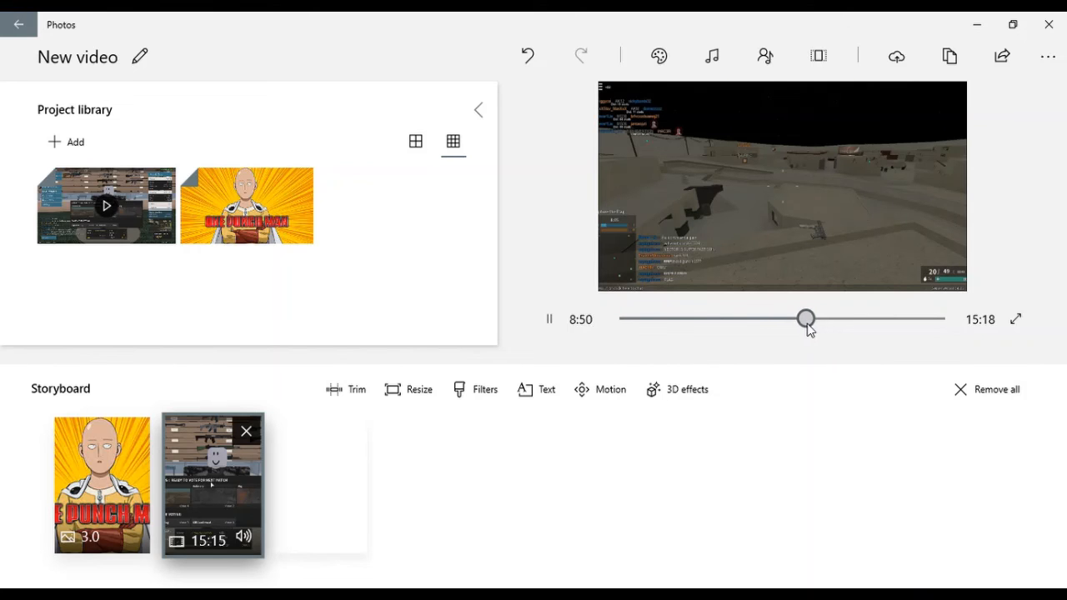